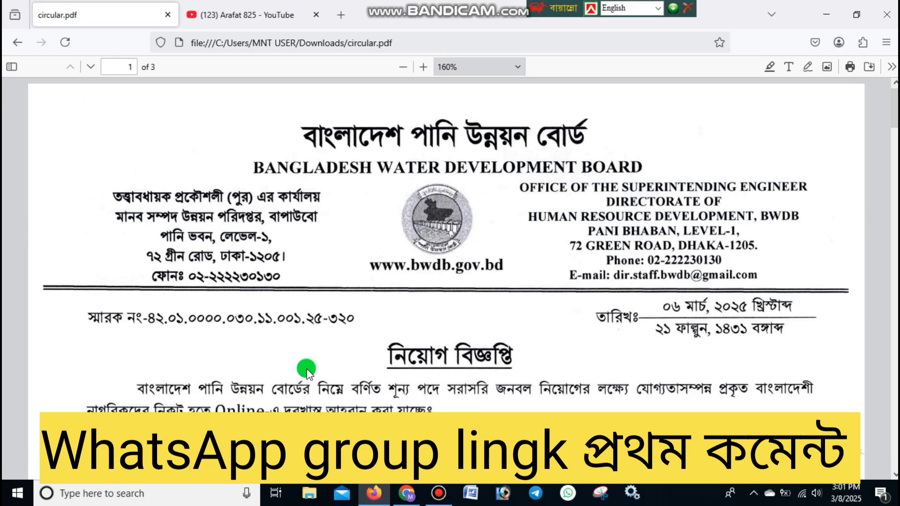
scroll(302, 328, "down", 4)
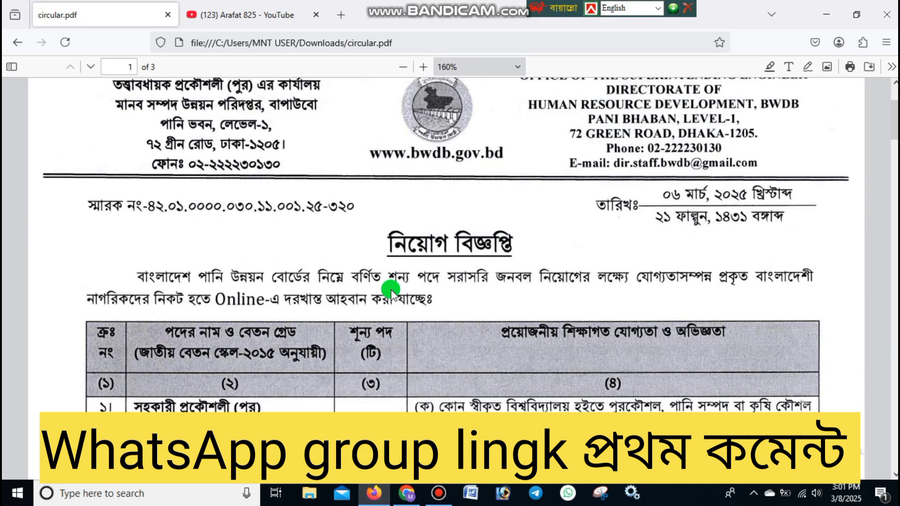
scroll(389, 294, "up", 4)
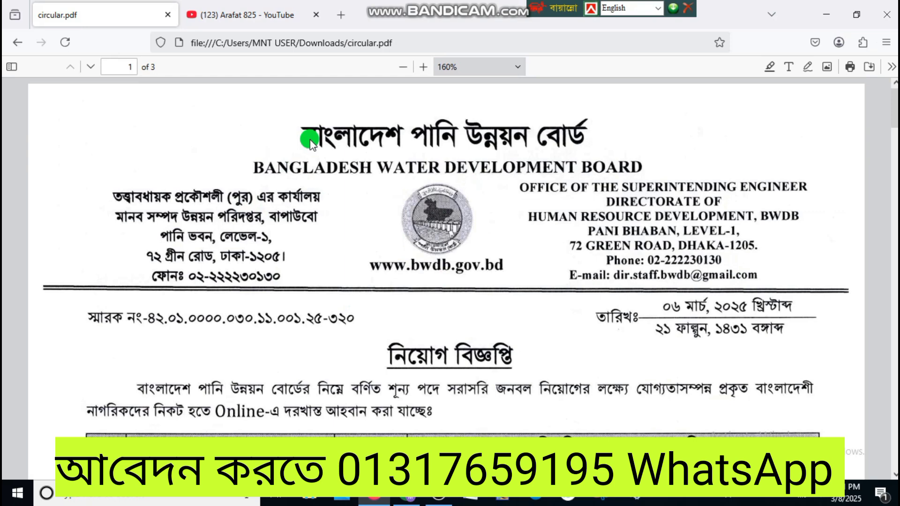
Switch to the YouTube channel page and look through the channel's header and its latest job application videos
key("ctrl+Tab")
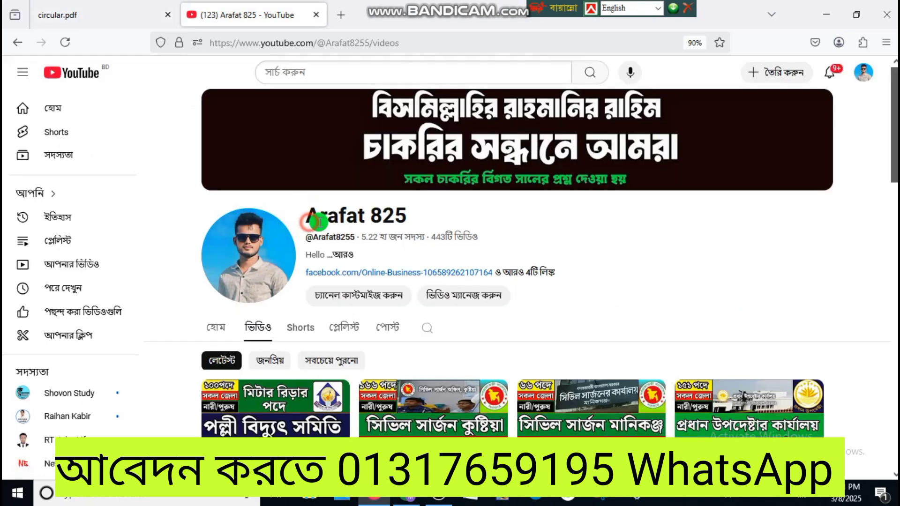
left_click_drag(306, 215, 424, 225)
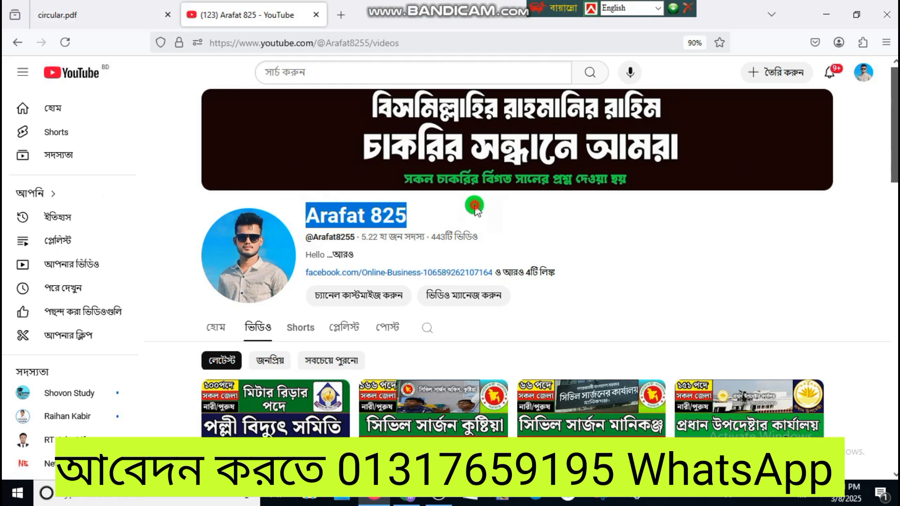
left_click(475, 207)
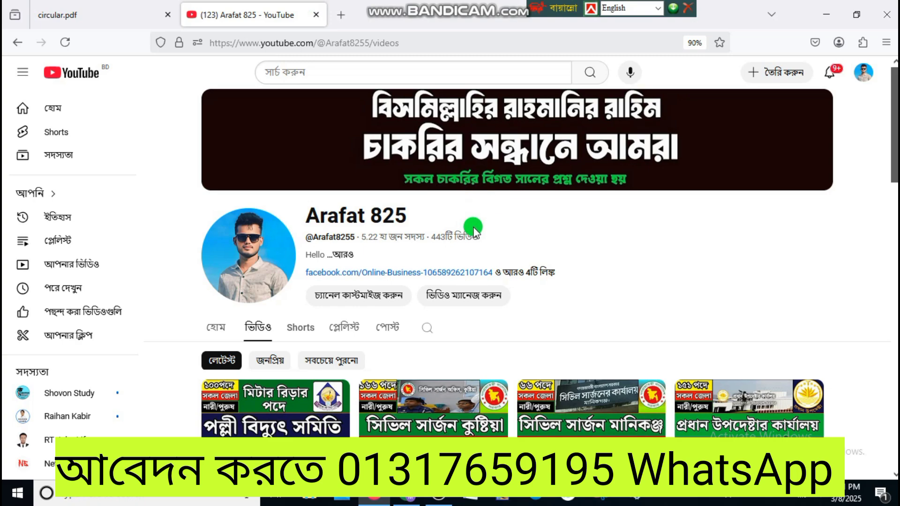
scroll(482, 231, "down", 3)
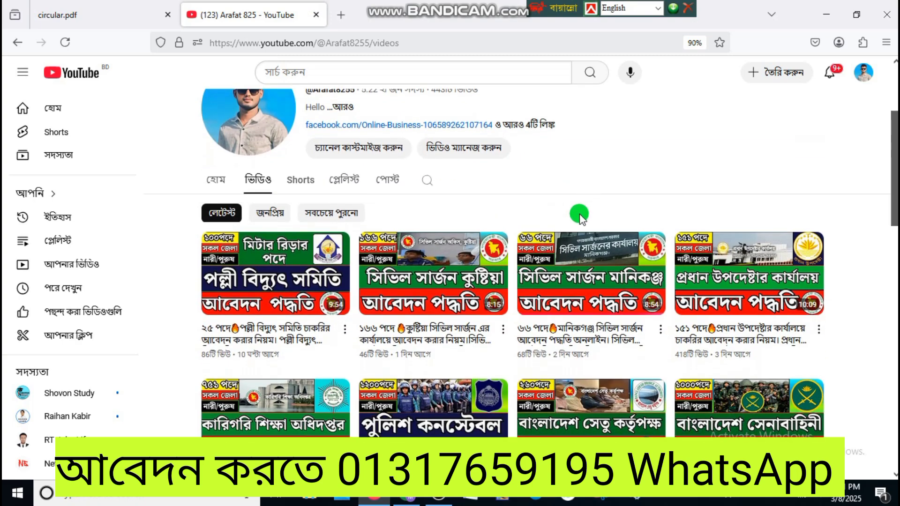
scroll(661, 227, "down", 2)
scroll(587, 258, "down", 1)
scroll(537, 223, "up", 4)
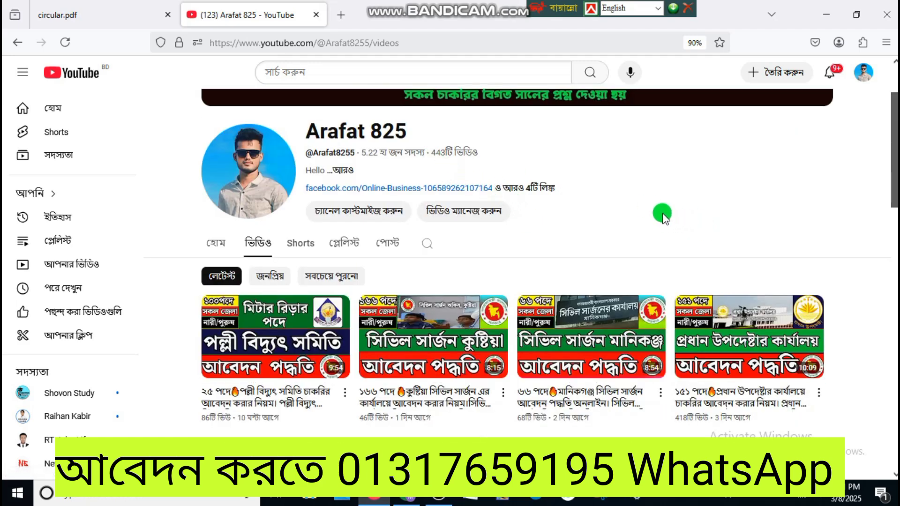
scroll(663, 213, "down", 2)
scroll(647, 175, "down", 1)
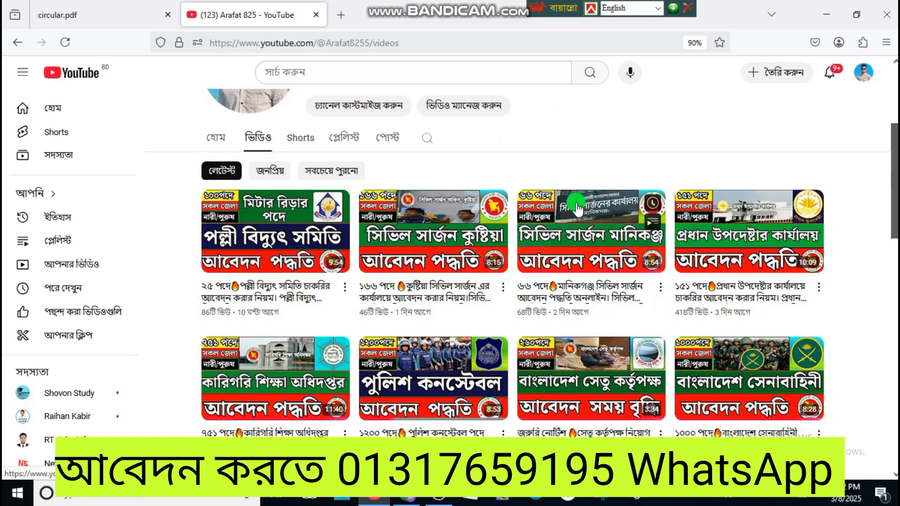
scroll(843, 228, "down", 2)
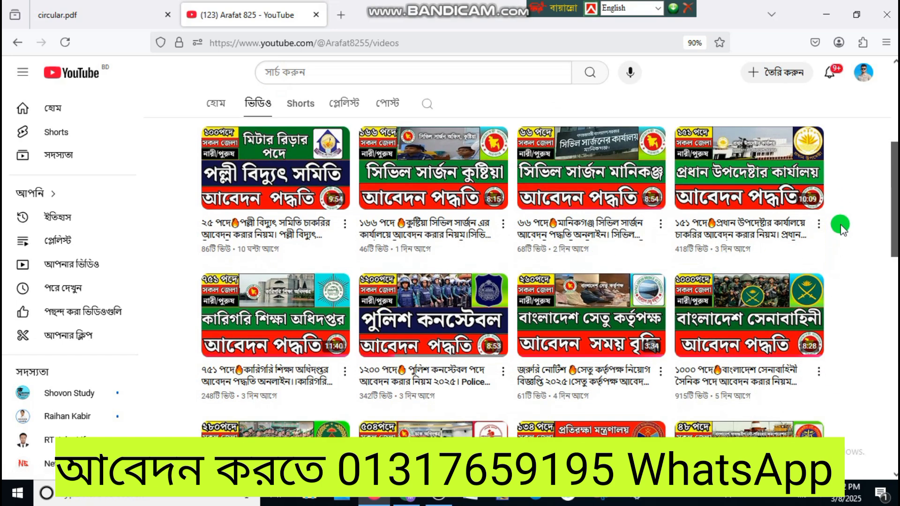
scroll(843, 228, "down", 3)
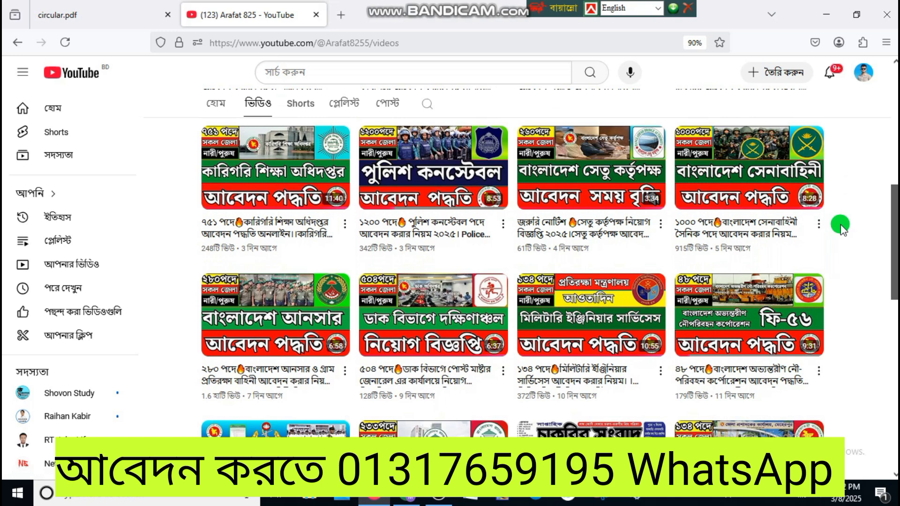
scroll(810, 255, "up", 2)
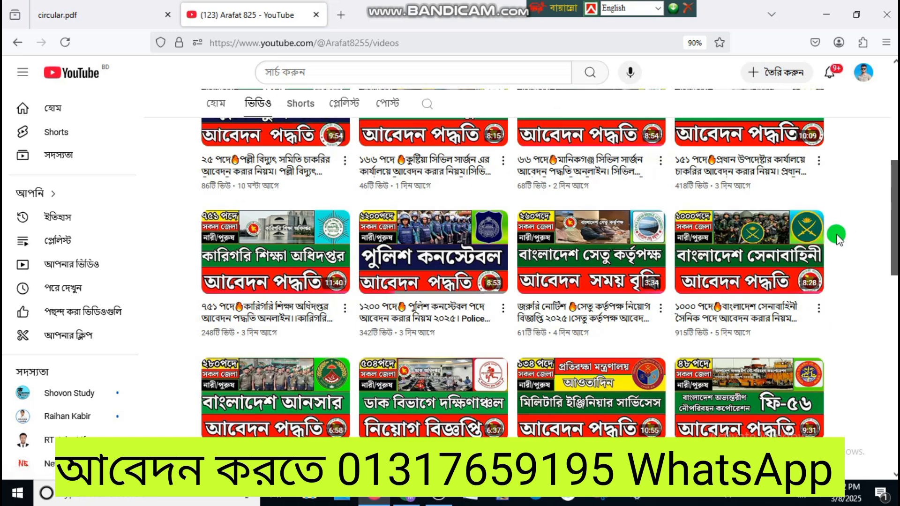
scroll(839, 232, "up", 2)
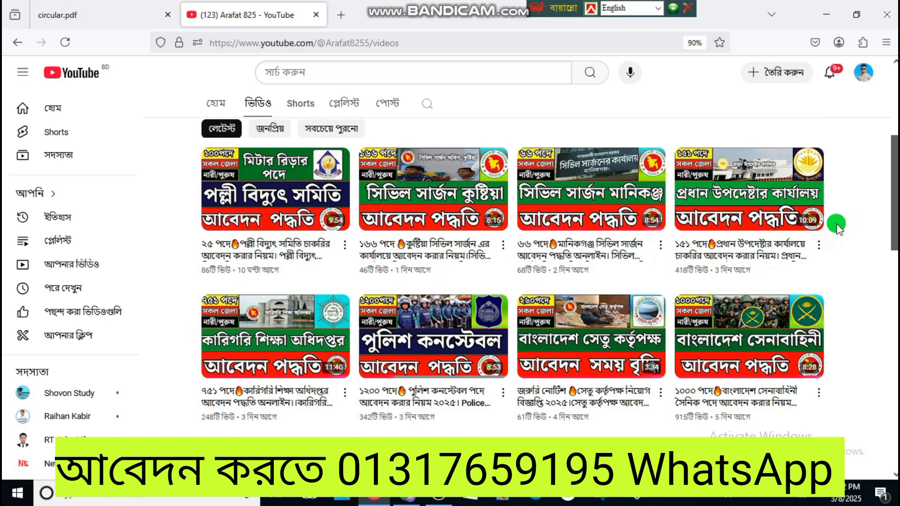
scroll(624, 295, "up", 2)
scroll(624, 295, "up", 2)
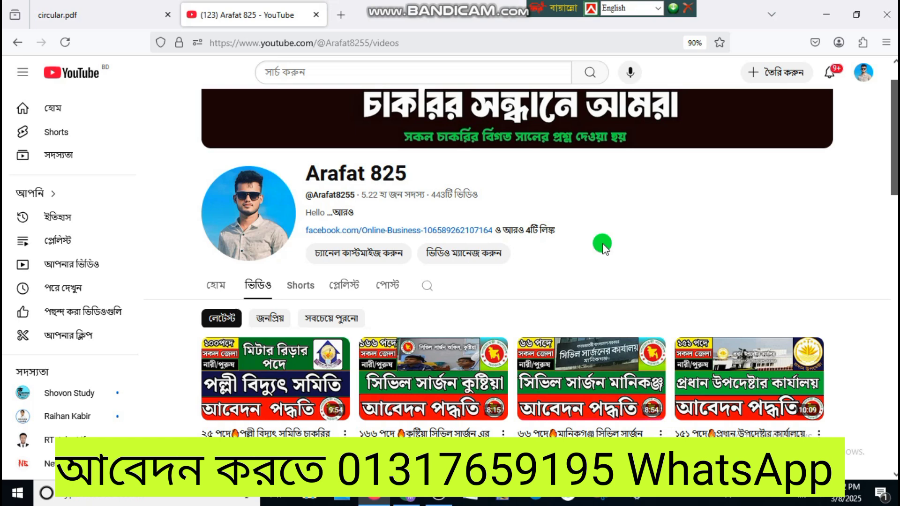
Return to circular.pdf and read the notice's introduction and the first post's pay grade, vacancies and qualifications on page 1
left_click(94, 7)
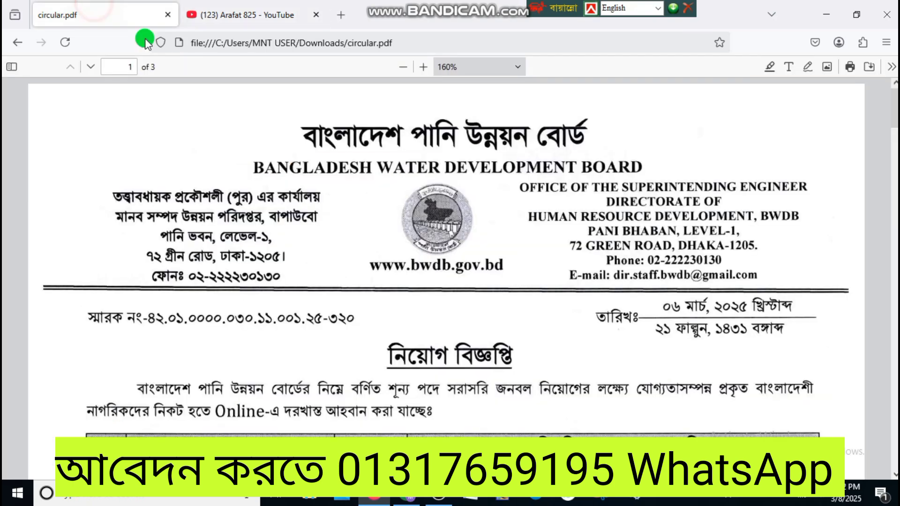
scroll(221, 319, "down", 3)
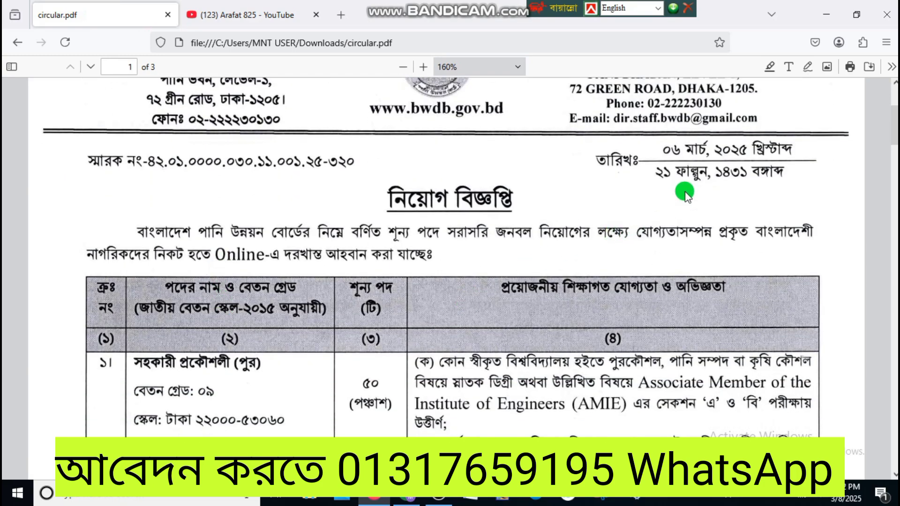
scroll(243, 272, "up", 1)
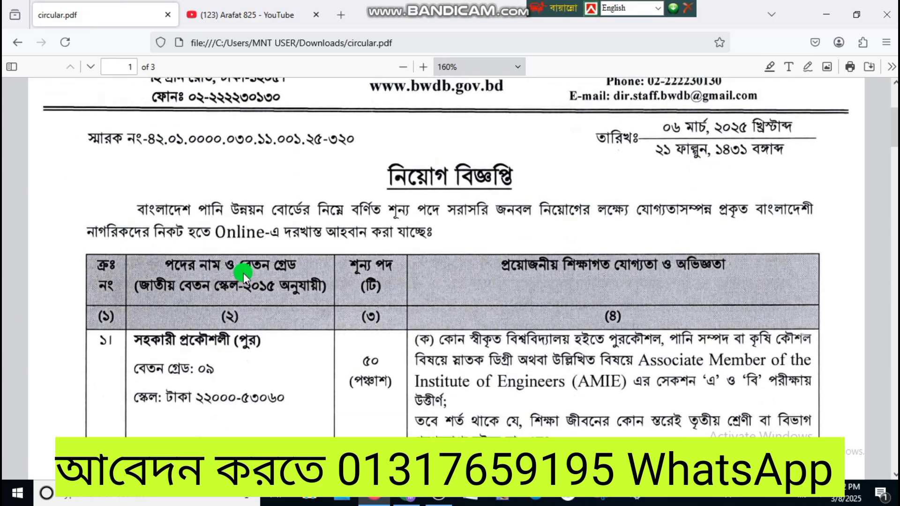
scroll(253, 275, "down", 2)
scroll(235, 270, "up", 1)
scroll(216, 269, "down", 2)
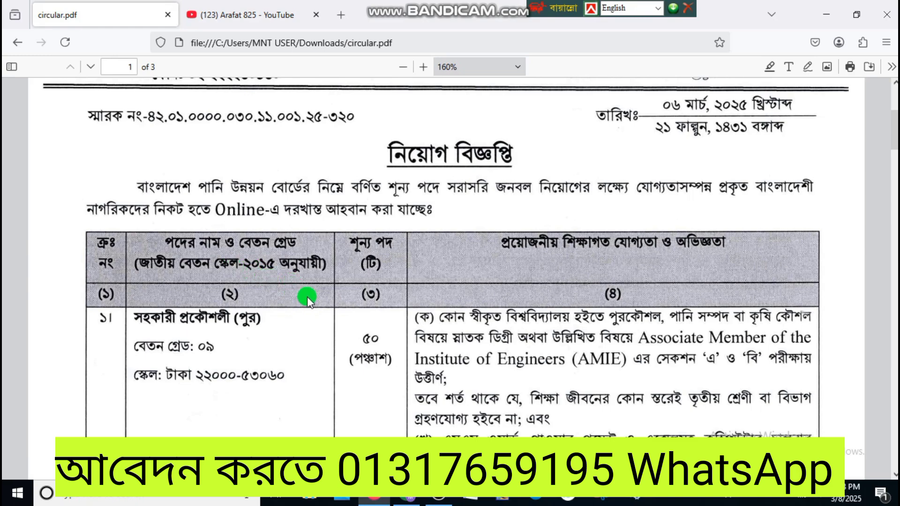
scroll(282, 298, "down", 3)
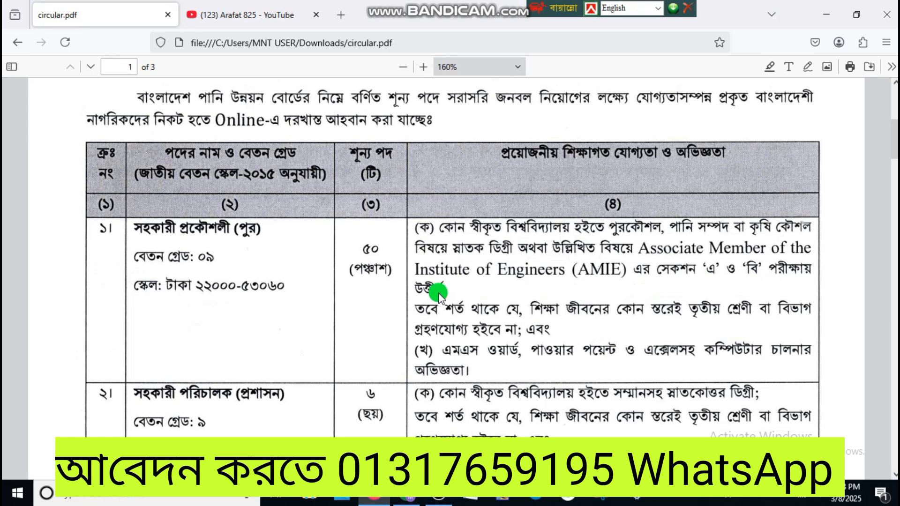
scroll(463, 295, "down", 1)
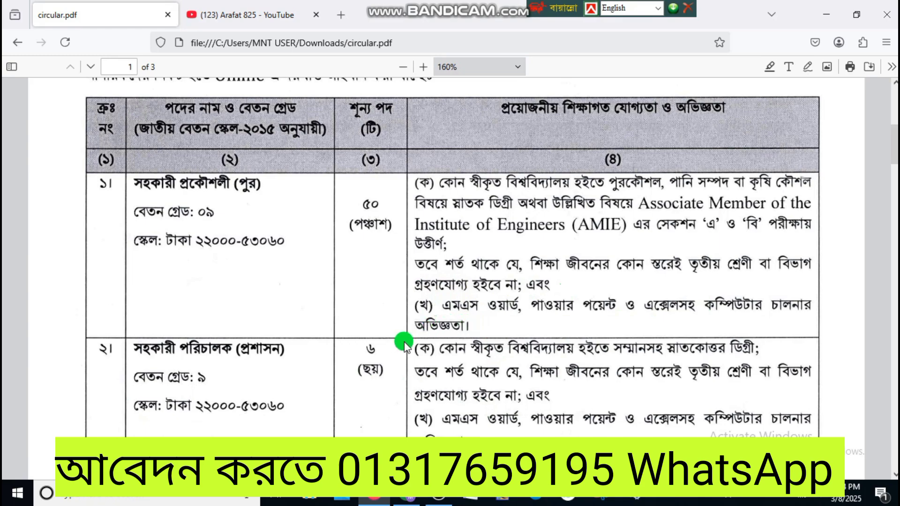
Examine posts 2 to 6 in the page 1 vacancy table for their pay grades, vacancies and required qualifications
scroll(228, 241, "down", 5)
scroll(229, 241, "down", 2)
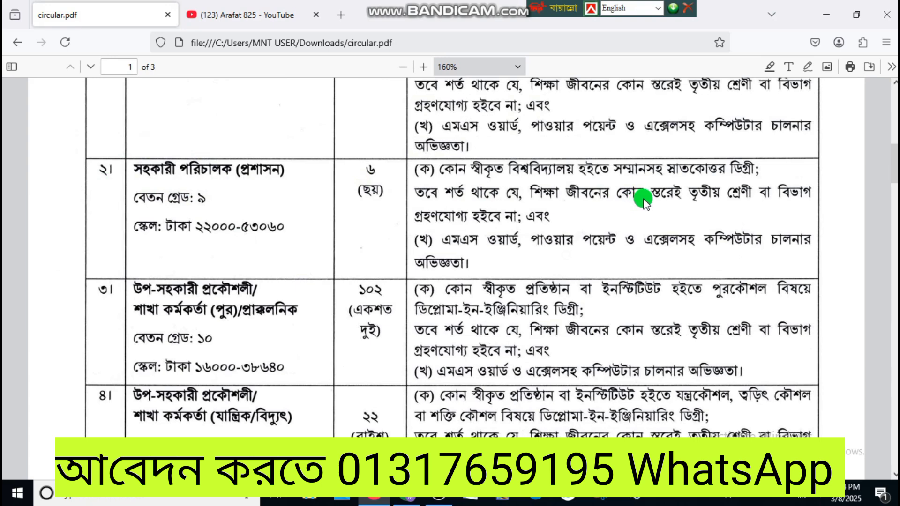
scroll(311, 237, "down", 1)
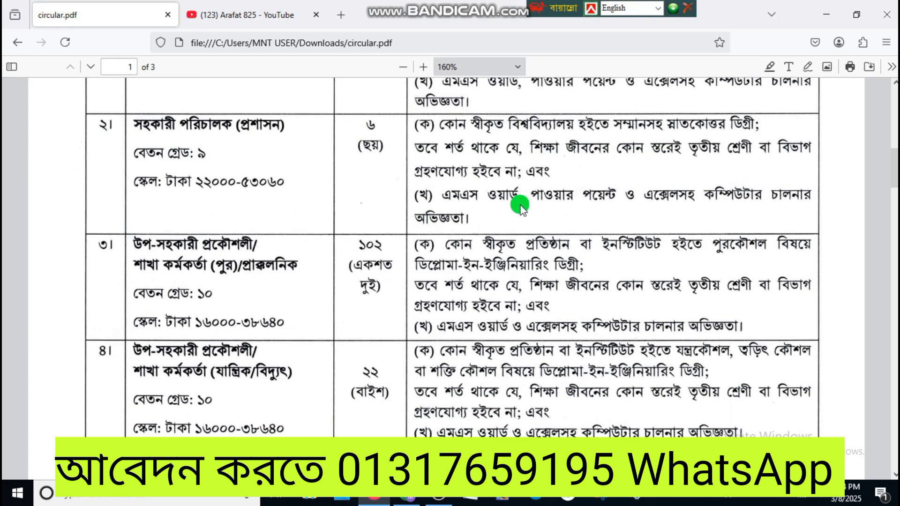
scroll(227, 195, "down", 3)
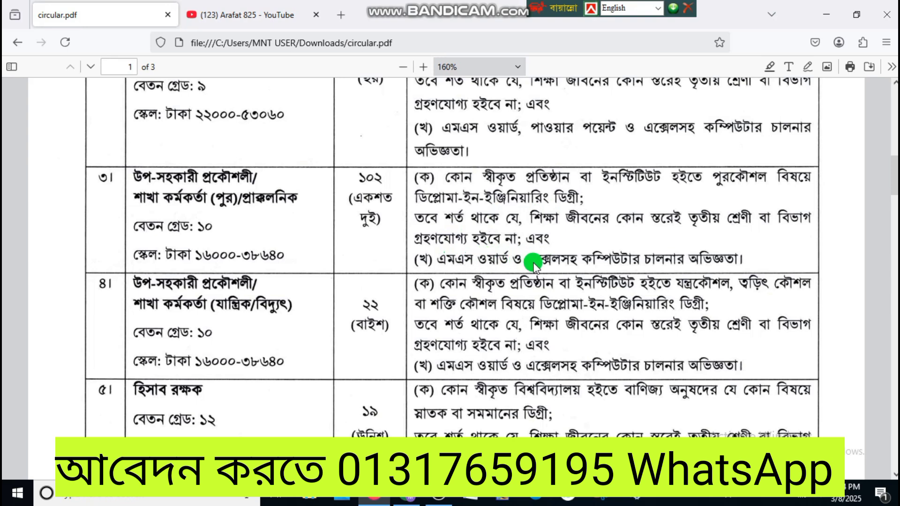
scroll(292, 197, "down", 3)
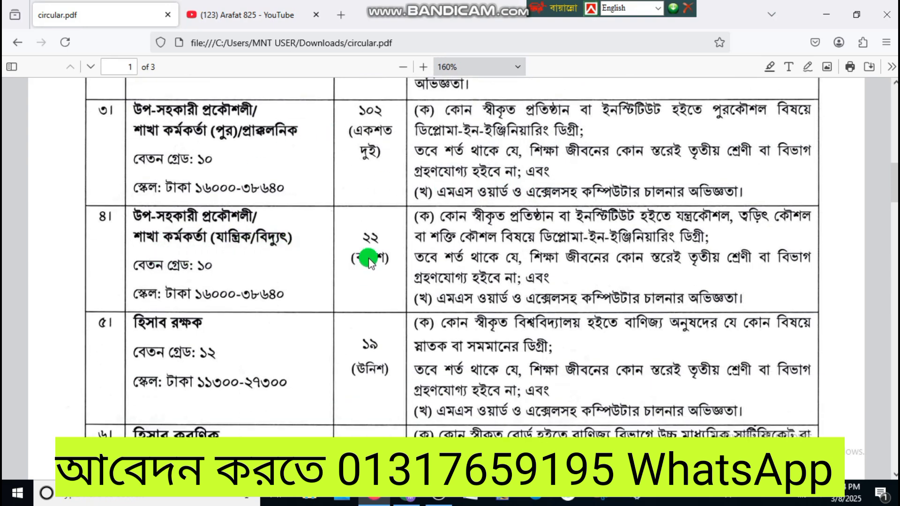
scroll(290, 281, "down", 3)
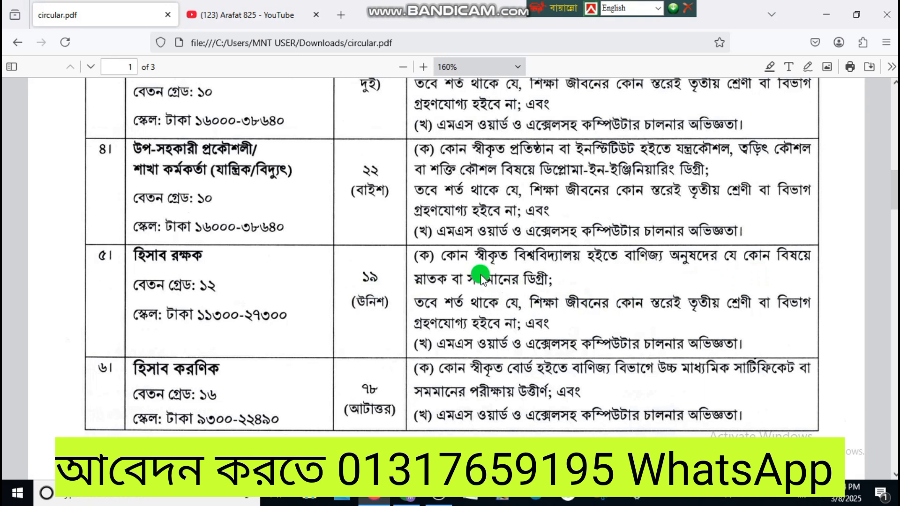
scroll(482, 267, "down", 2)
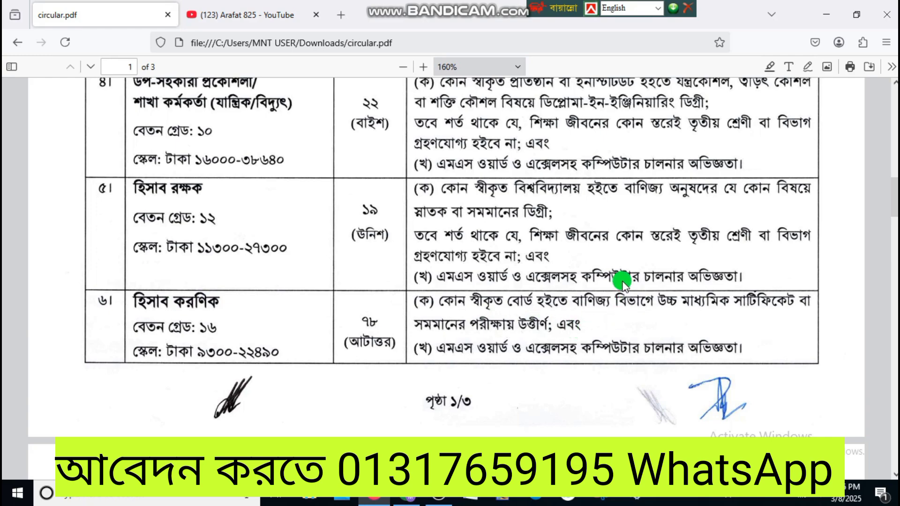
Read through pages 2 and 3 of the circular for the application deadline, exam fees, age limit and general instructions
scroll(303, 211, "down", 4)
scroll(304, 211, "down", 12)
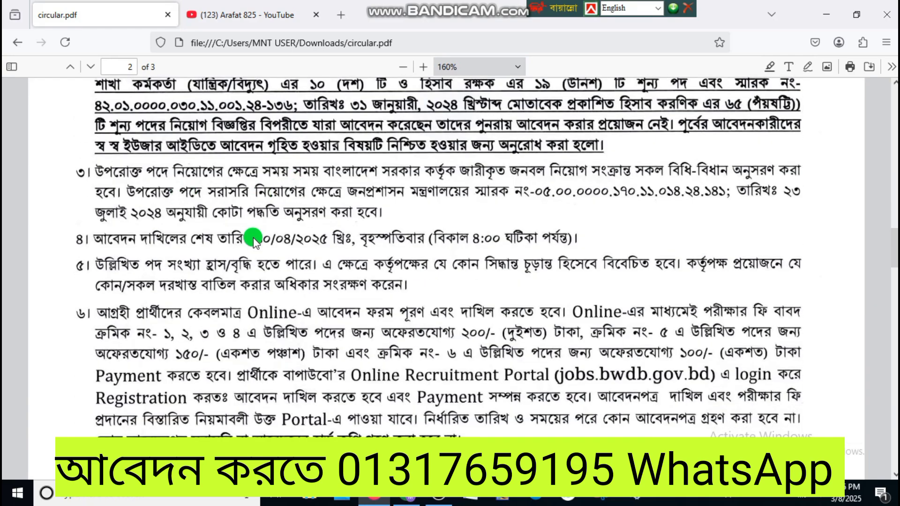
scroll(329, 230, "down", 1)
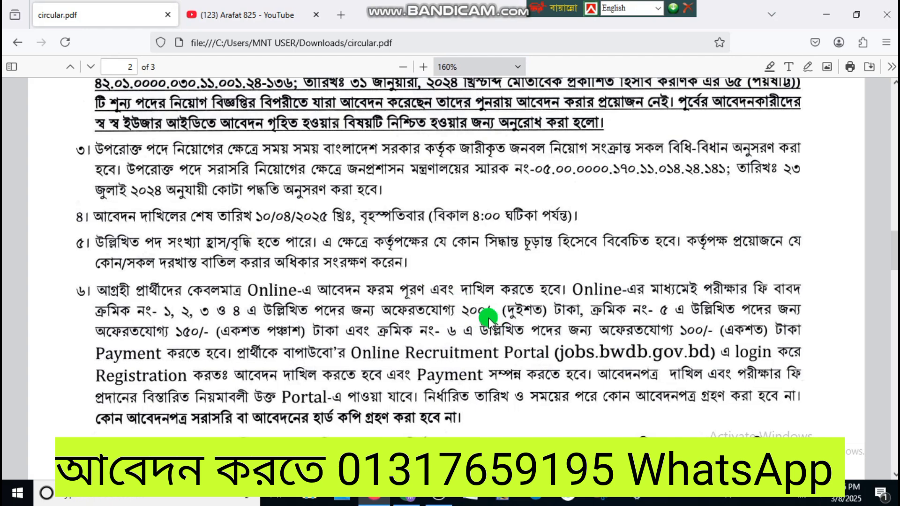
scroll(295, 319, "down", 3)
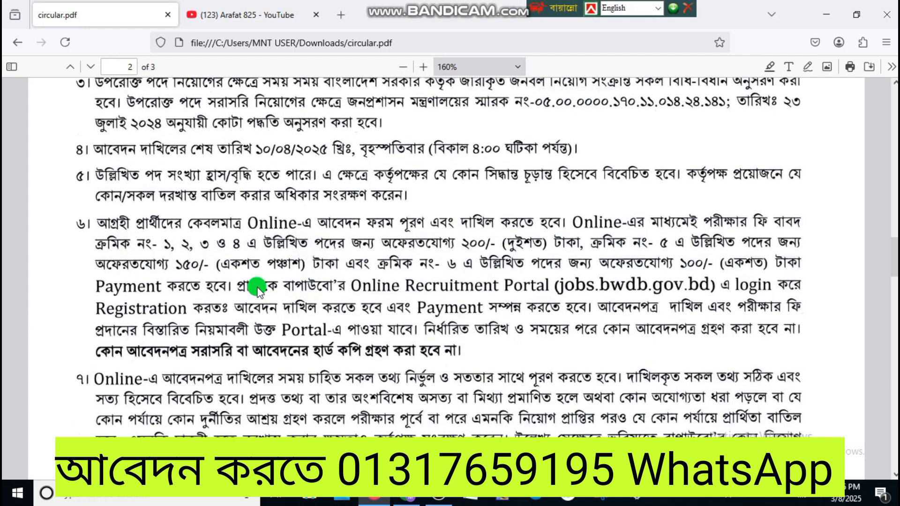
scroll(203, 272, "down", 10)
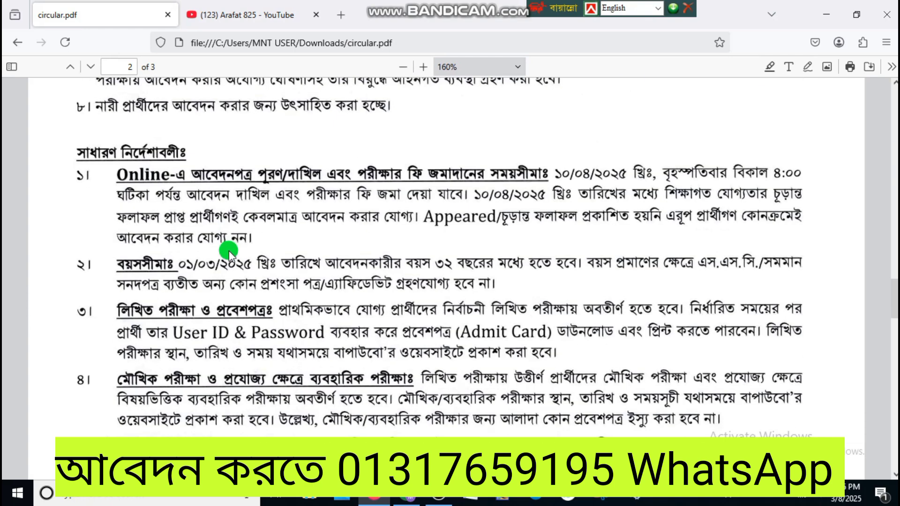
scroll(236, 259, "down", 8)
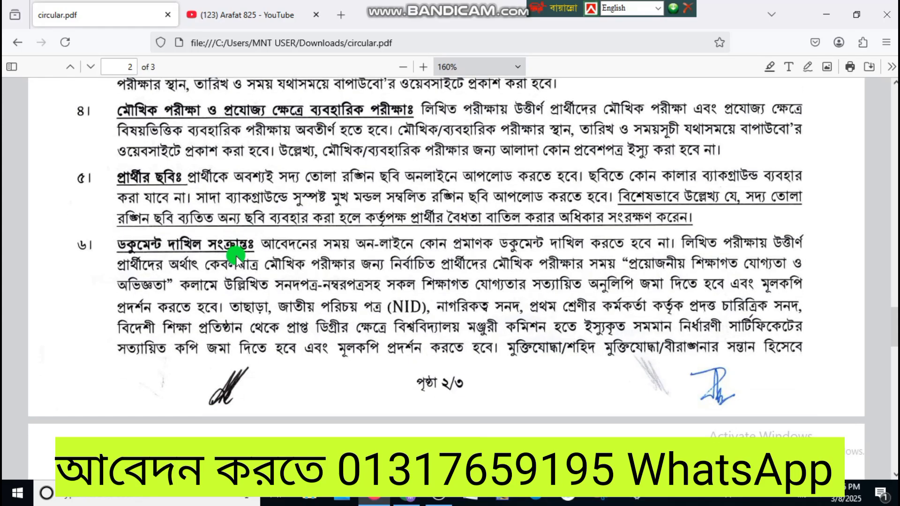
scroll(237, 260, "down", 13)
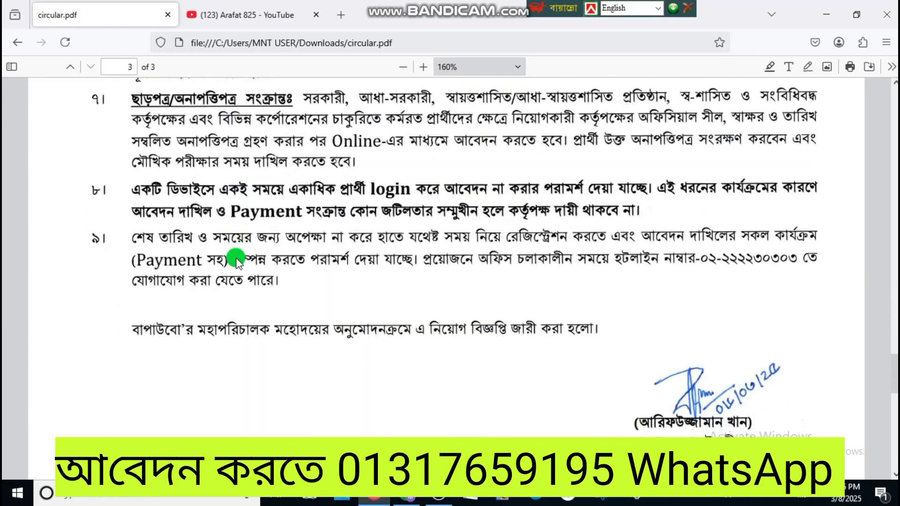
scroll(350, 277, "down", 8)
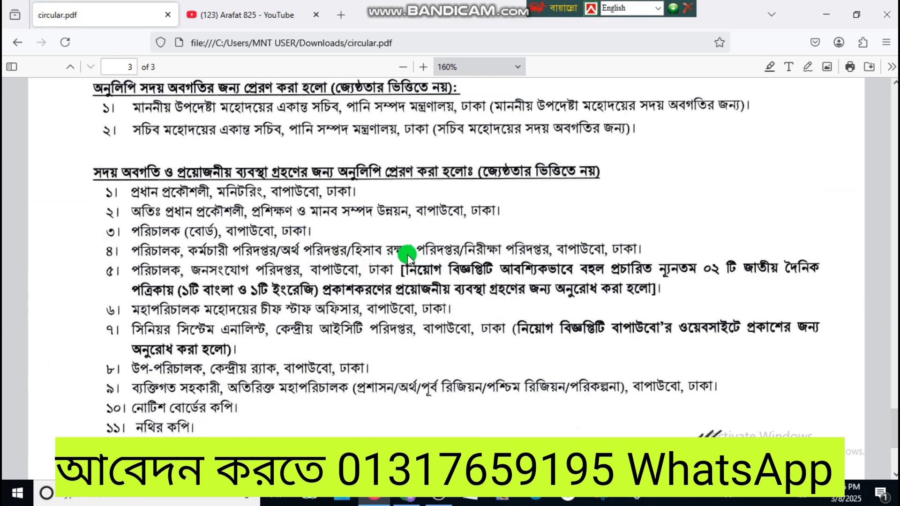
scroll(412, 255, "up", 2)
scroll(433, 257, "up", 7)
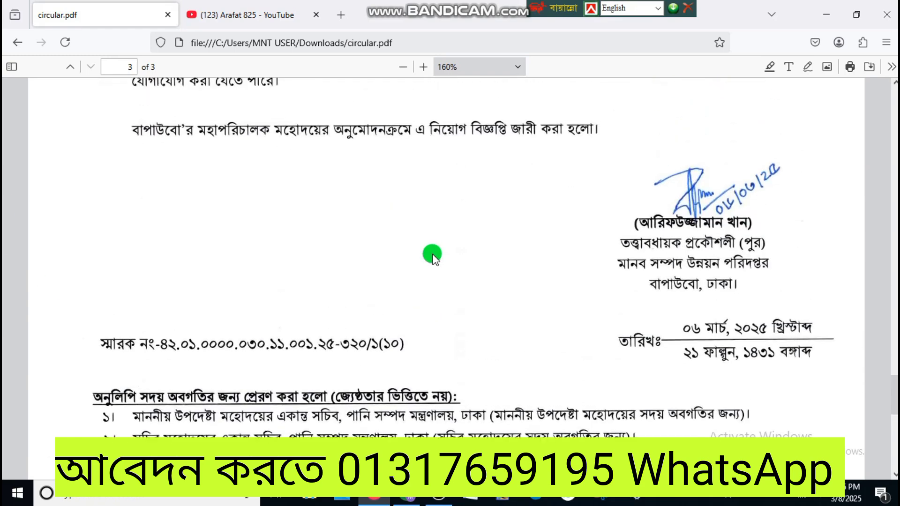
scroll(432, 257, "up", 2)
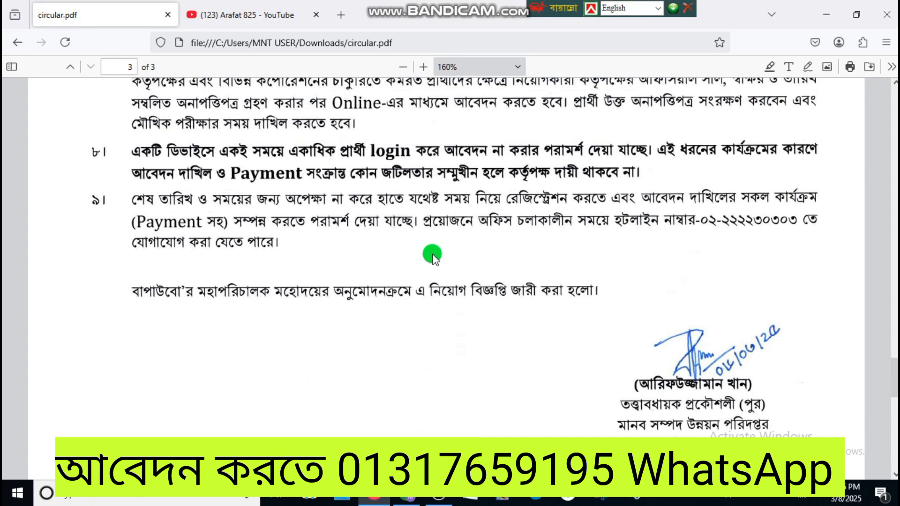
Switch to the Chrome window with the Bangladesh Water Development Board recruitment portal at jobs.bwdb.gov.bd
key("alt+Tab")
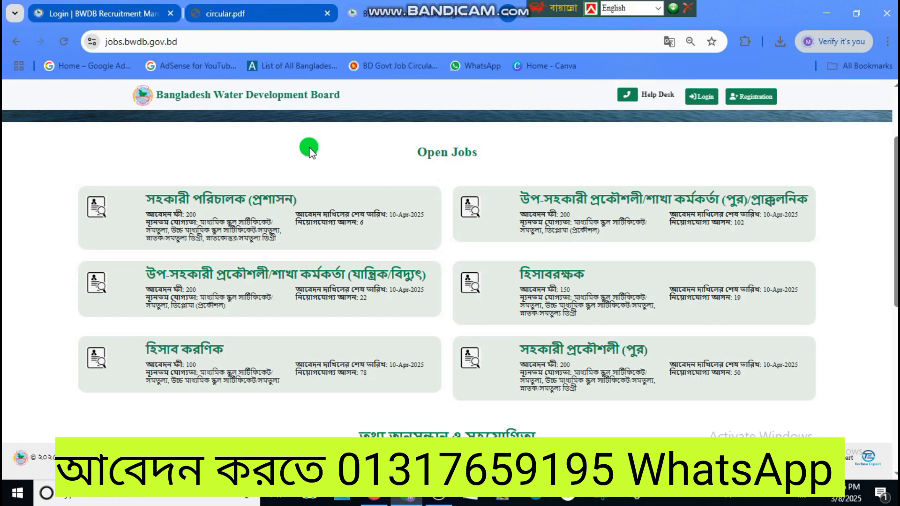
Look over the portal's Open Jobs list and open the details of the হিসাবরক্ষক post
scroll(309, 155, "up", 2)
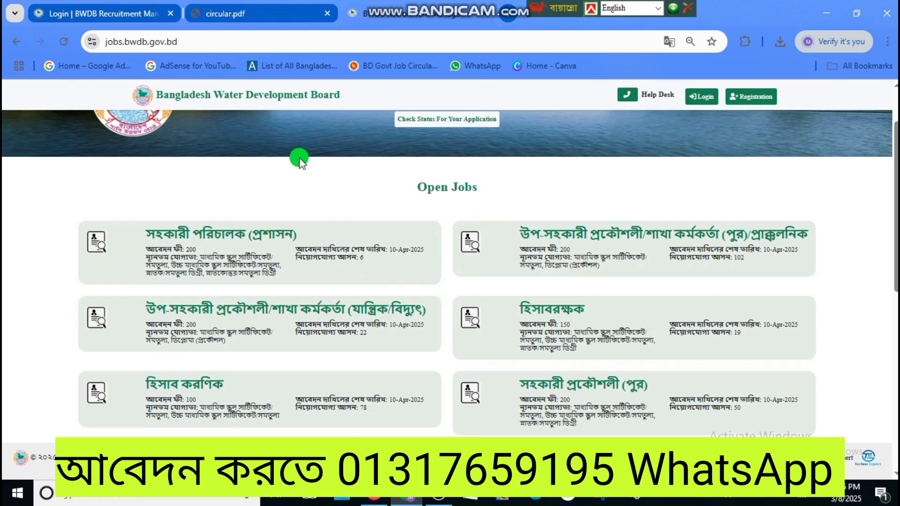
scroll(337, 174, "down", 1)
scroll(370, 185, "up", 1)
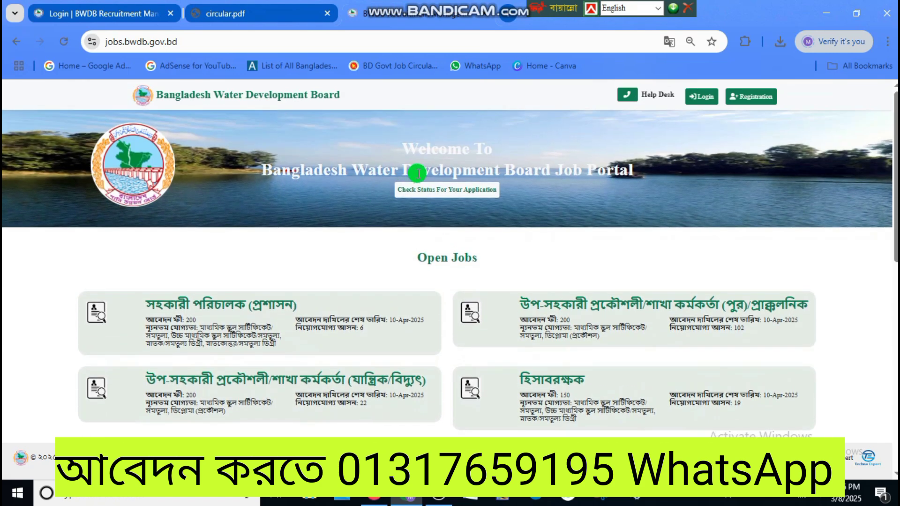
scroll(364, 187, "down", 3)
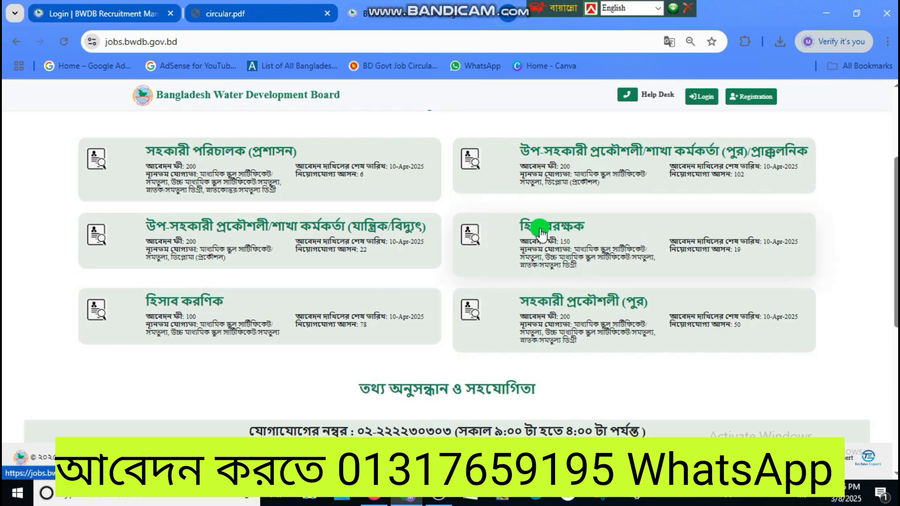
left_click(556, 233)
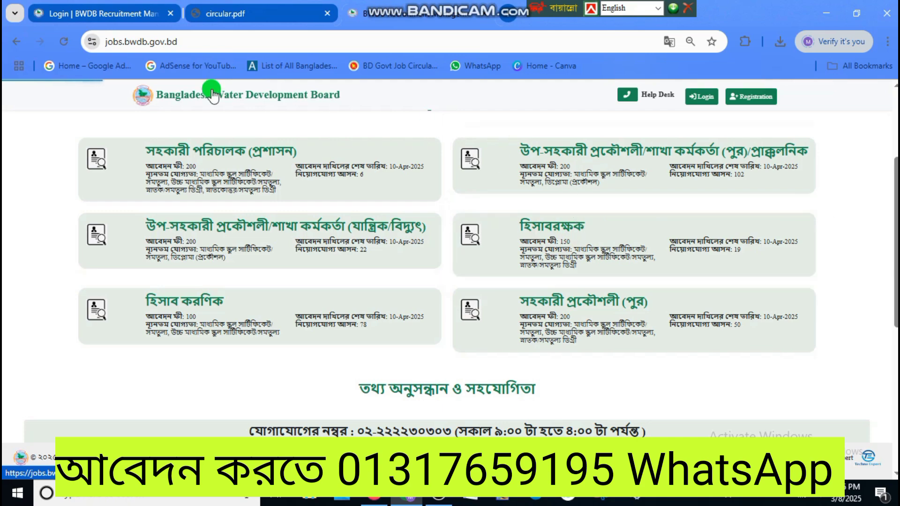
Review the হিসাবরক্ষক post's requirements with the page zoomed to 90% and start an application for it
scroll(349, 266, "down", 2)
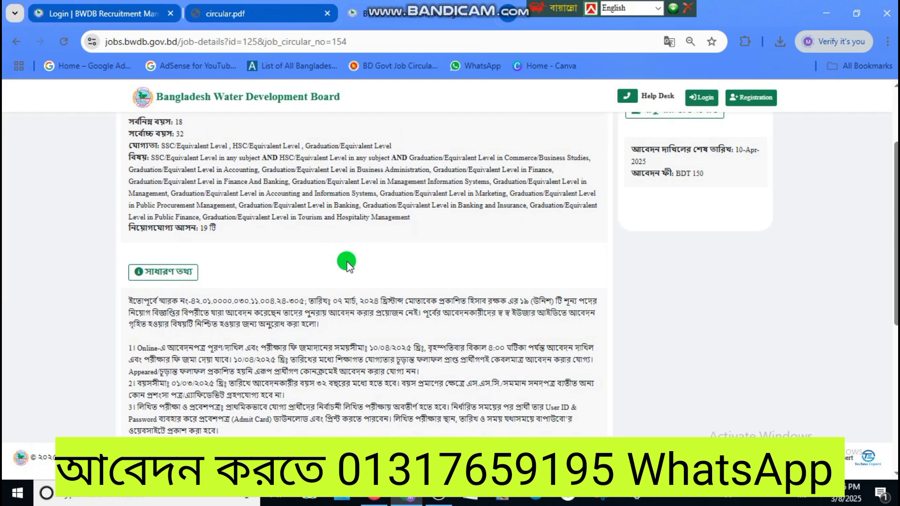
key("ctrl+plus")
scroll(519, 215, "up", 3)
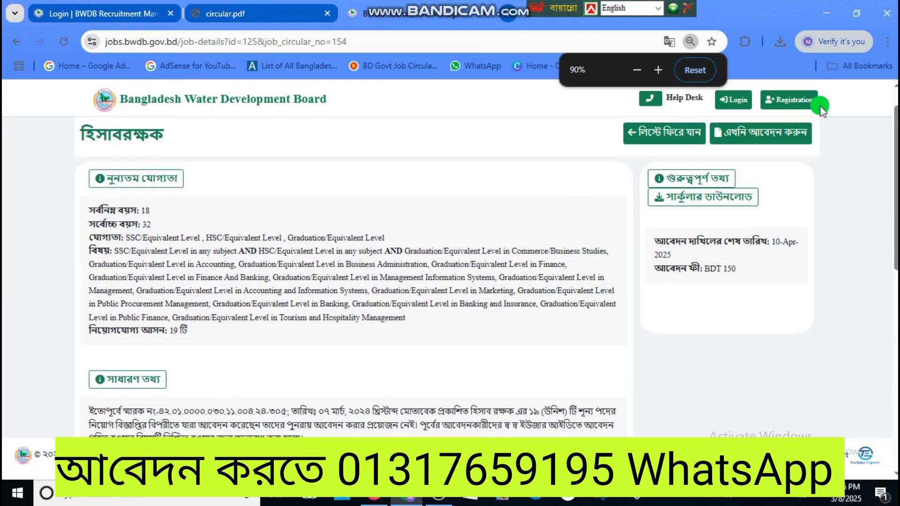
left_click(761, 134)
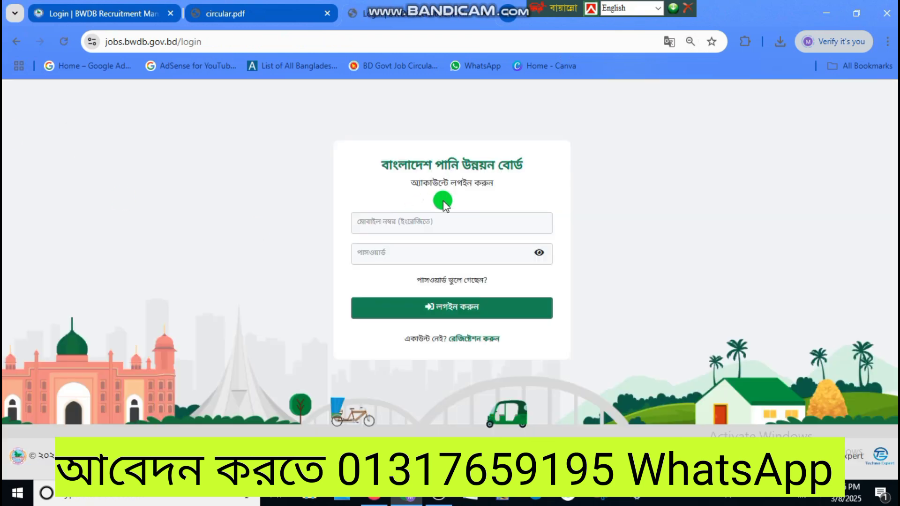
Open the new account registration form and go through its name, email, mobile number and password fields
left_click(485, 341)
left_click(413, 204)
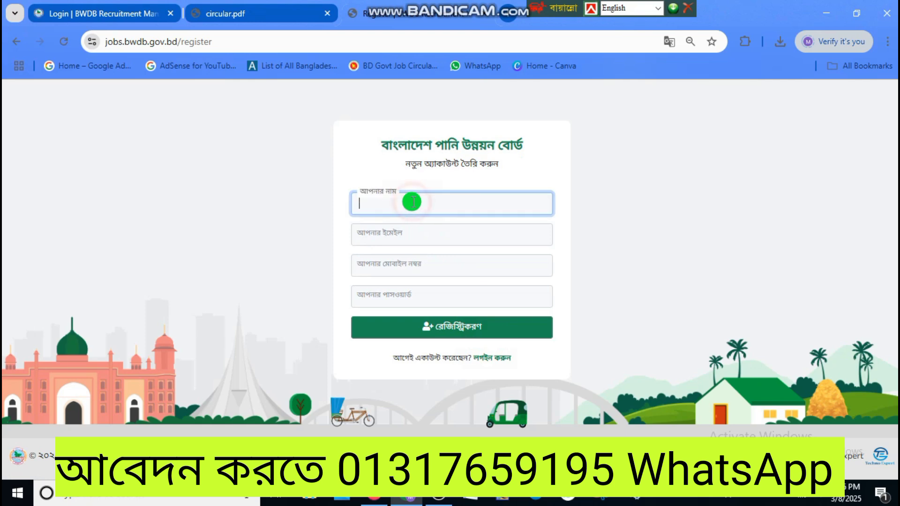
left_click(407, 234)
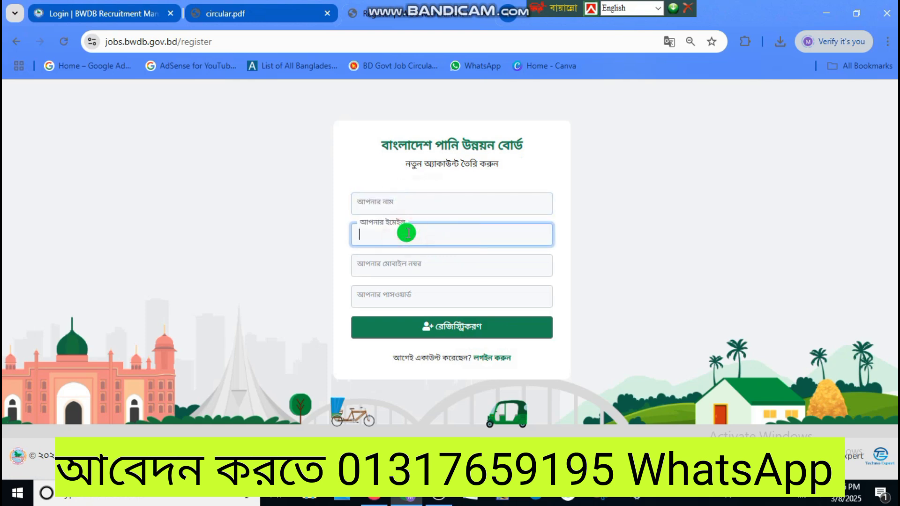
left_click(406, 259)
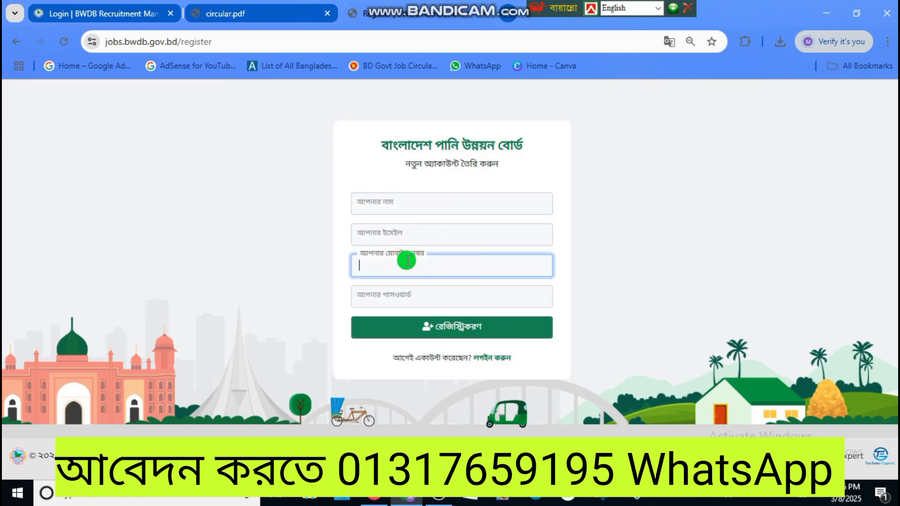
left_click(404, 300)
left_click(464, 328)
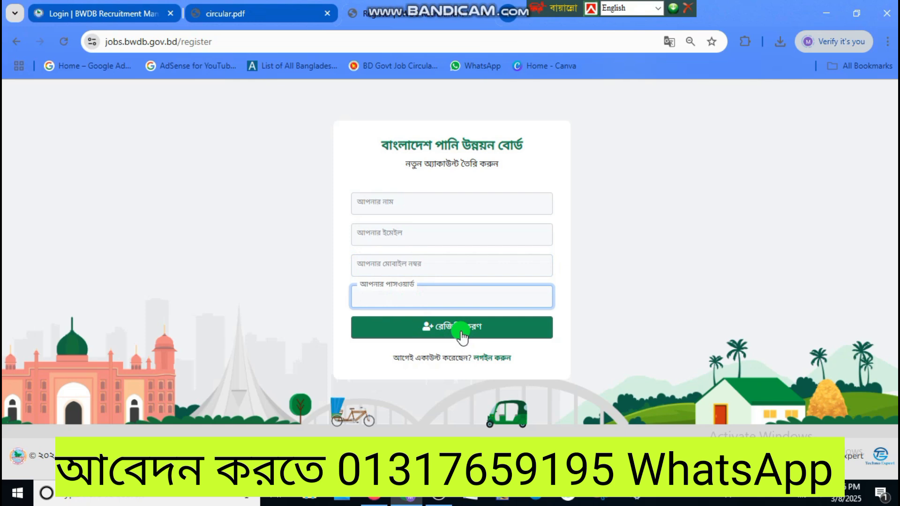
Sign in with the existing account, open its profile, and examine the biodata review through to the end at 100% zoom
left_click(489, 359)
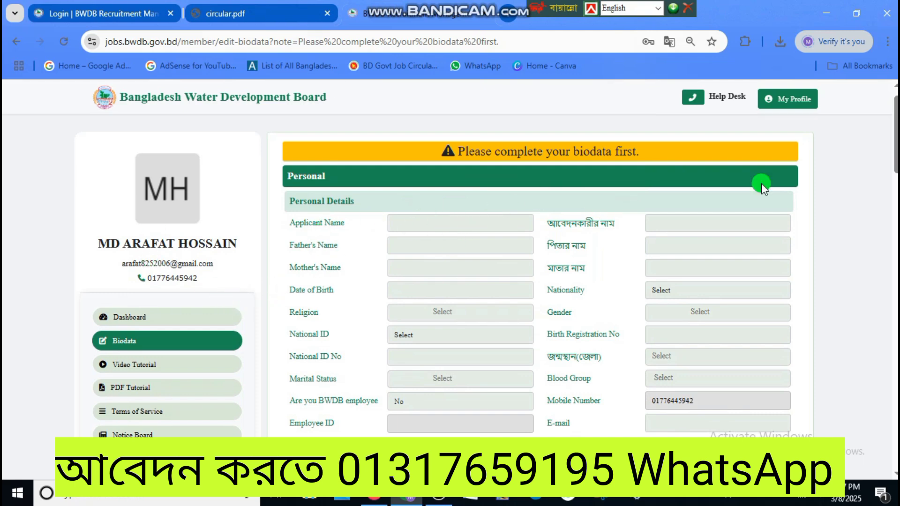
left_click(793, 104)
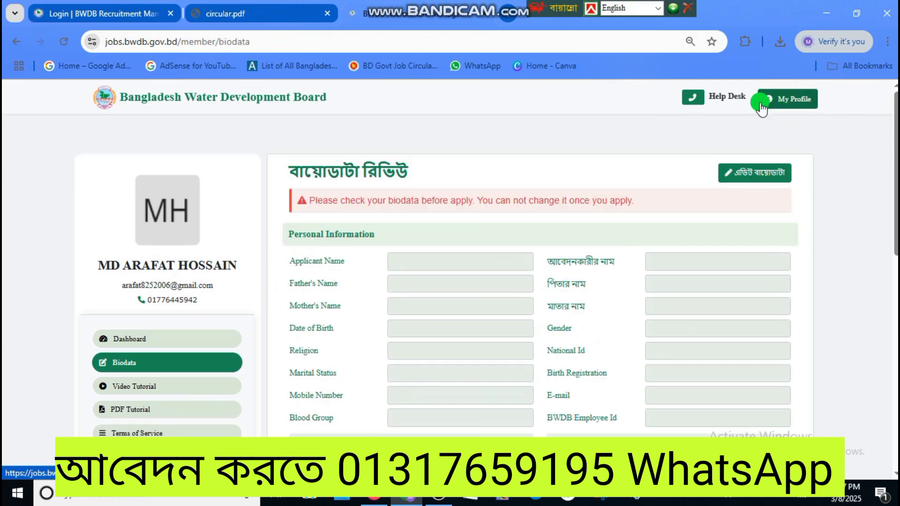
scroll(490, 283, "down", 2)
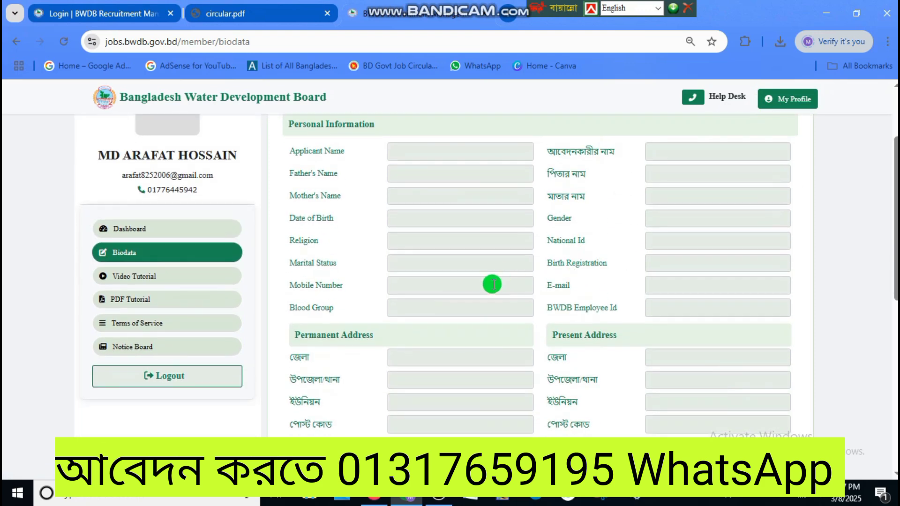
scroll(470, 292, "up", 1)
key("ctrl+plus")
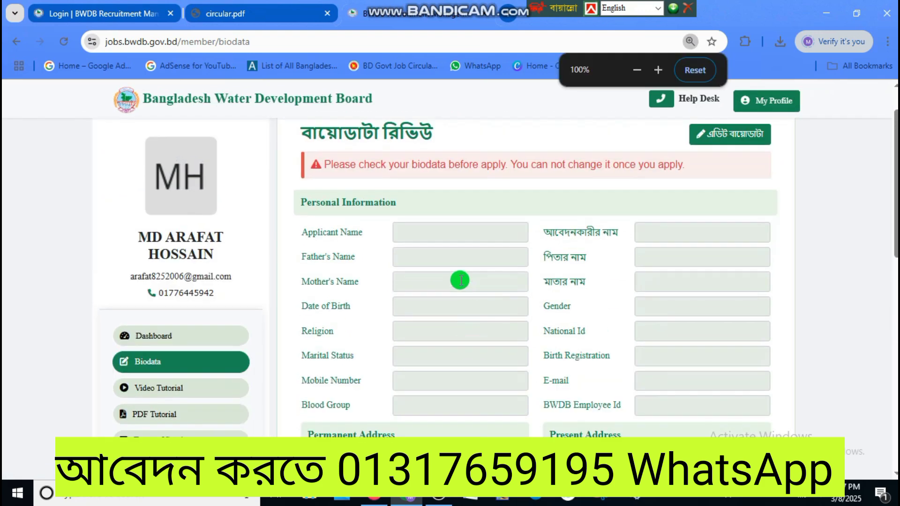
scroll(497, 263, "down", 1)
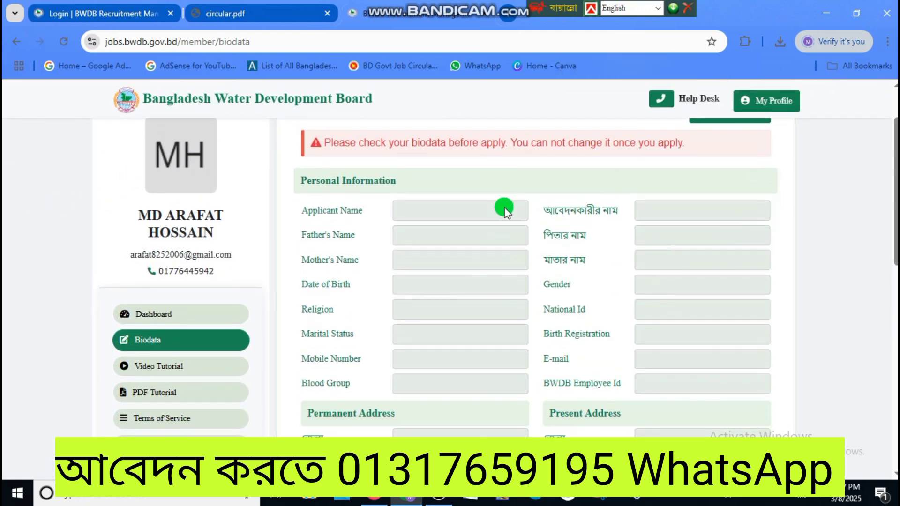
scroll(351, 249, "up", 1)
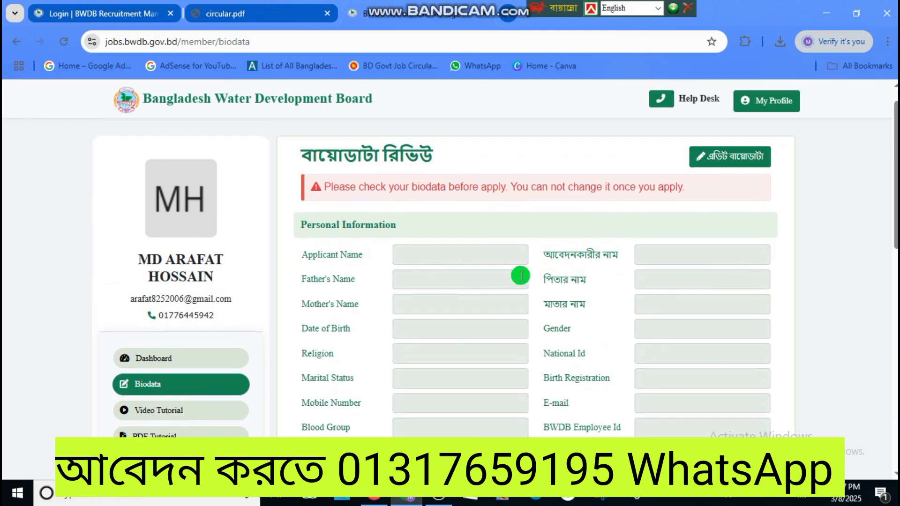
scroll(514, 264, "down", 6)
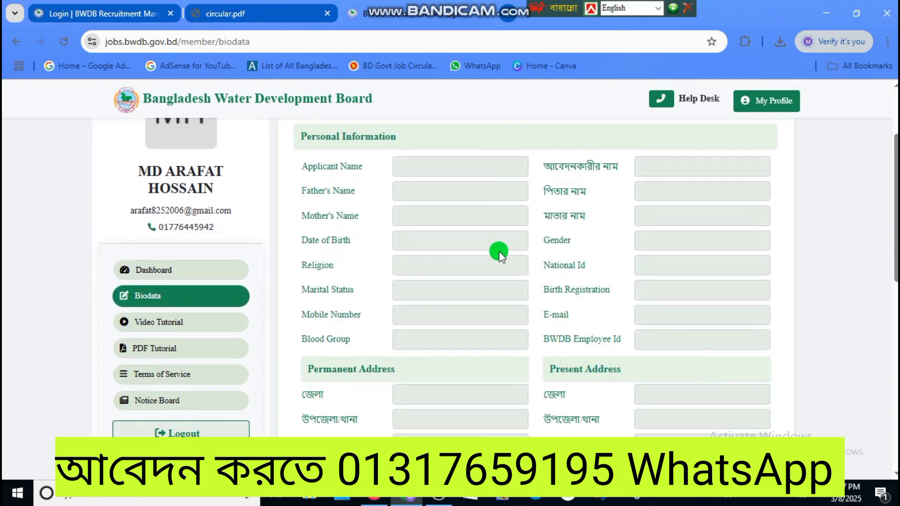
scroll(472, 241, "down", 7)
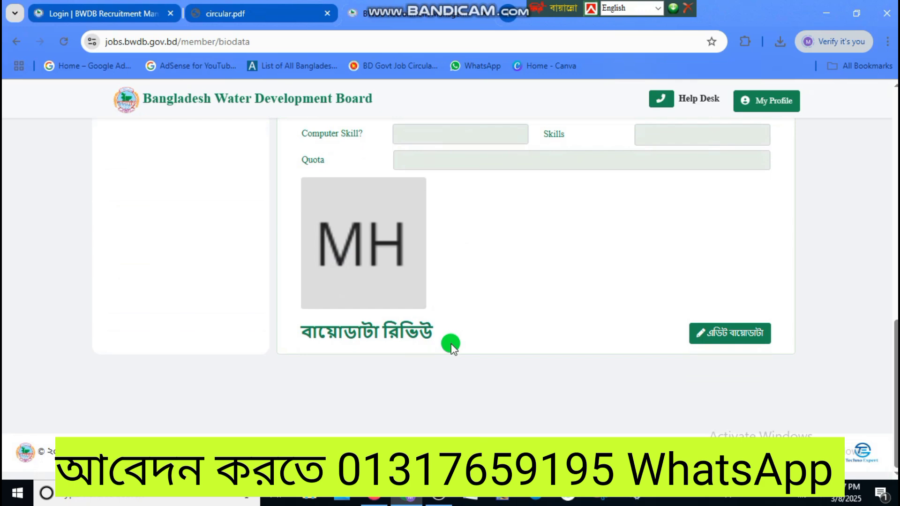
Find the হিসাবরক্ষক post in the member dashboard's job list and start applying for it
left_click(693, 329)
scroll(457, 310, "down", 2)
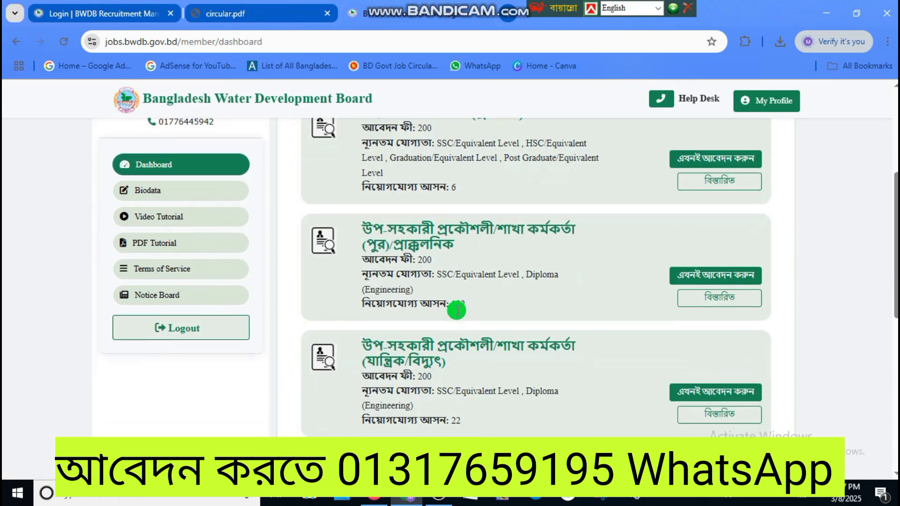
scroll(457, 310, "down", 4)
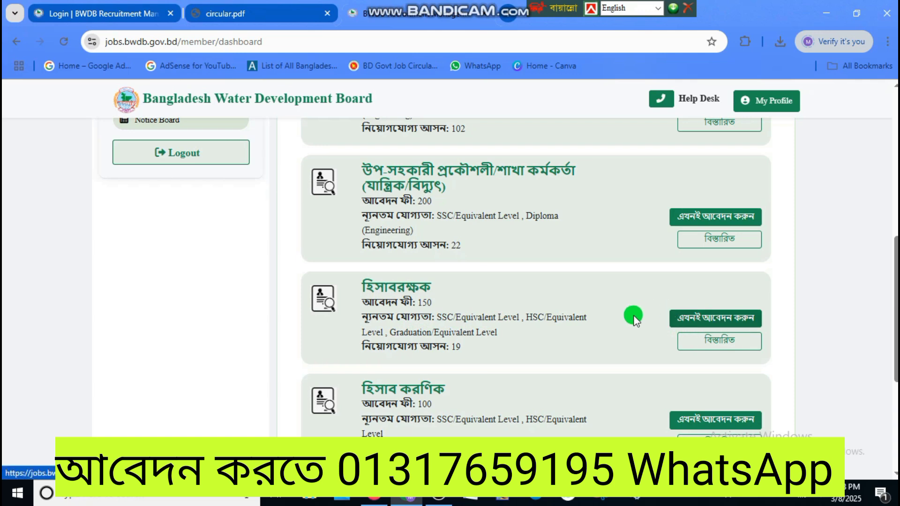
left_click(698, 316)
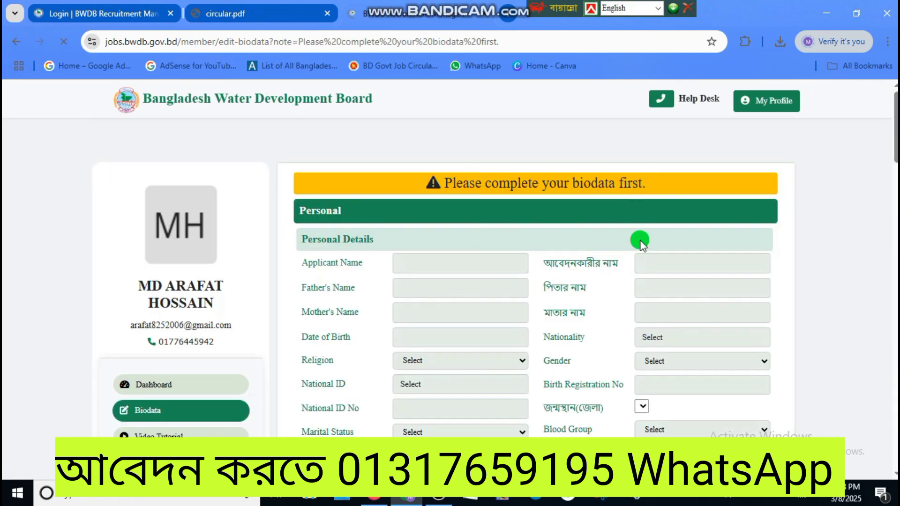
Go through the biodata form's applicant name, Bengali name, father's name and date of birth fields
scroll(669, 185, "down", 1)
scroll(668, 184, "up", 1)
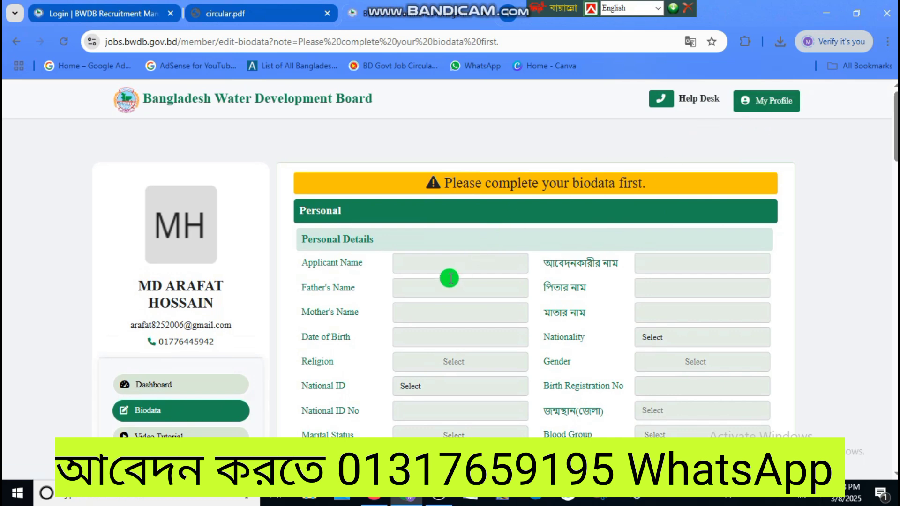
left_click(443, 261)
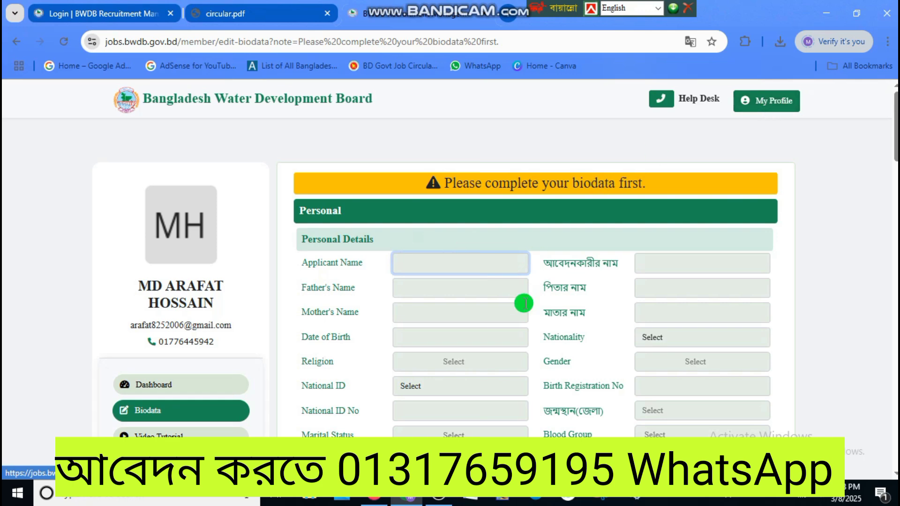
scroll(523, 302, "down", 1)
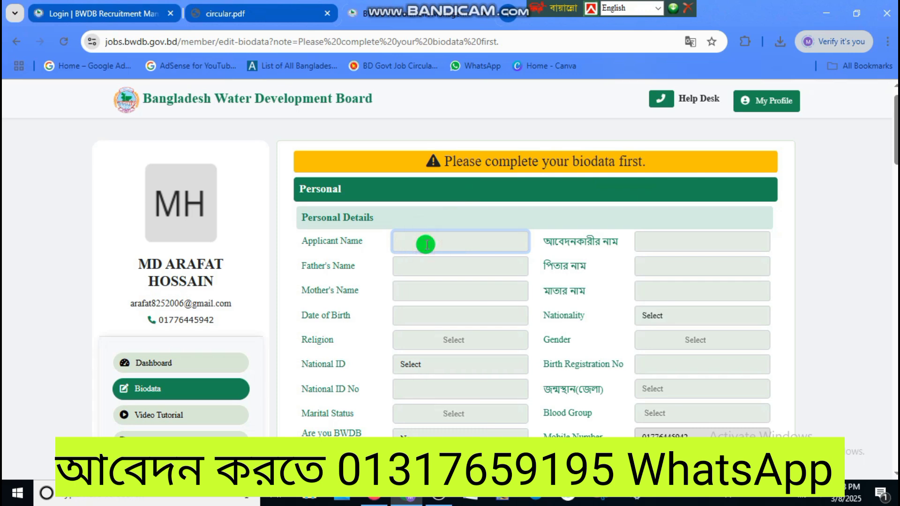
left_click(657, 240)
left_click(437, 268)
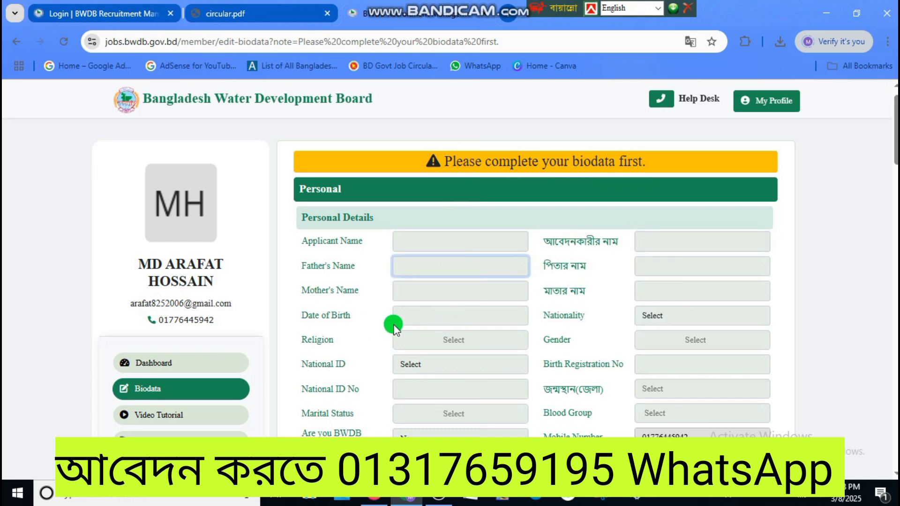
left_click(437, 327)
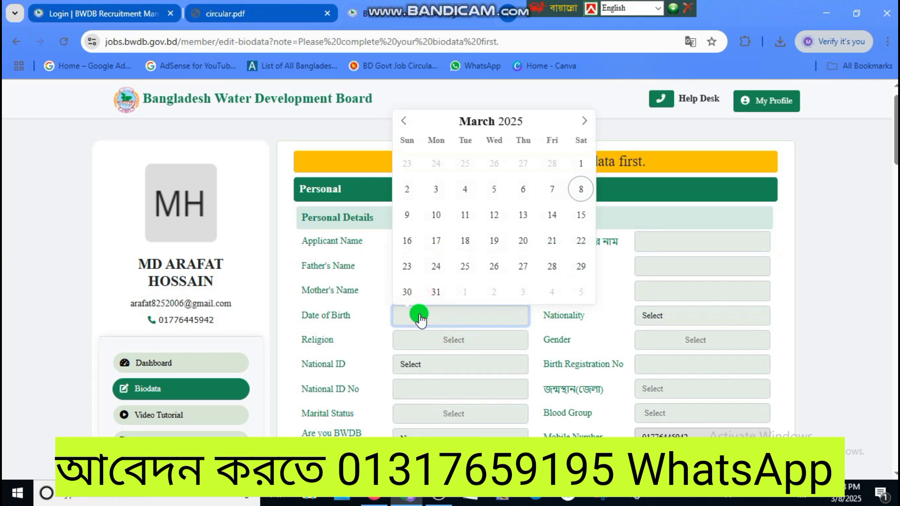
Examine the remaining personal details and the permanent and present address fields of the biodata form
scroll(404, 315, "down", 2)
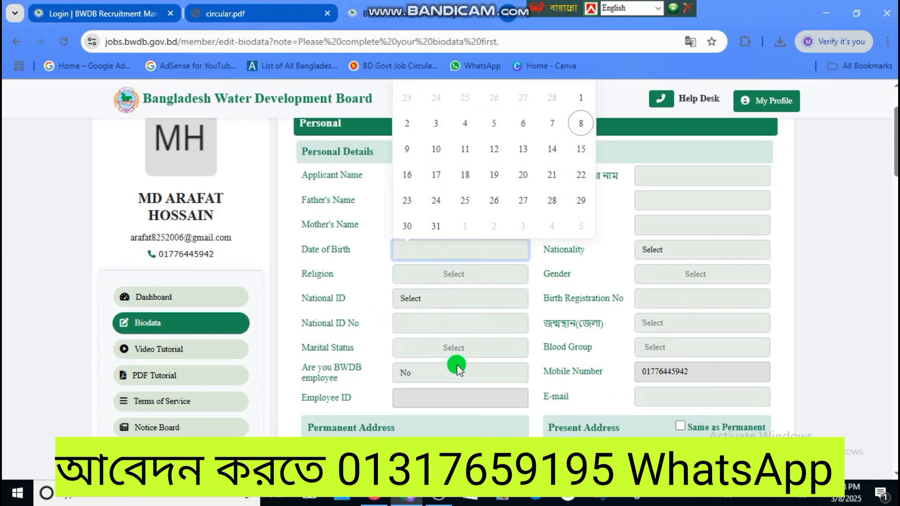
scroll(459, 365, "down", 2)
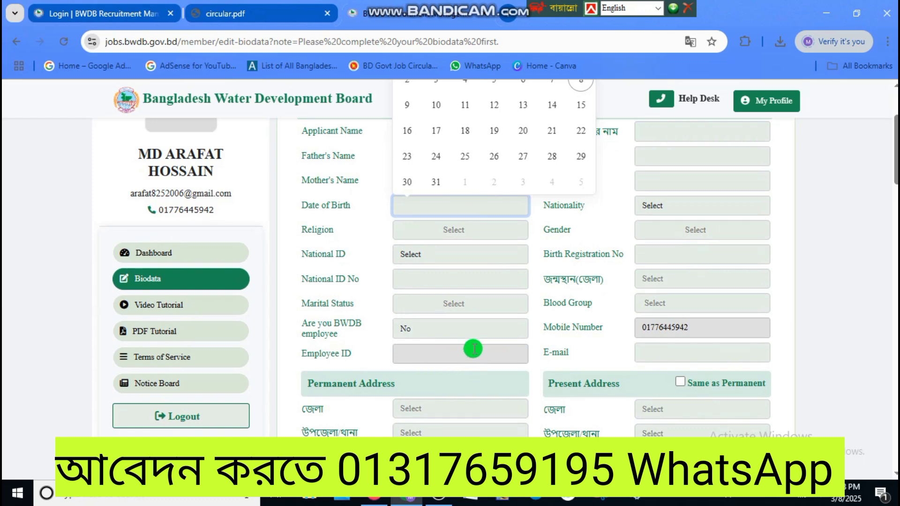
scroll(396, 311, "down", 2)
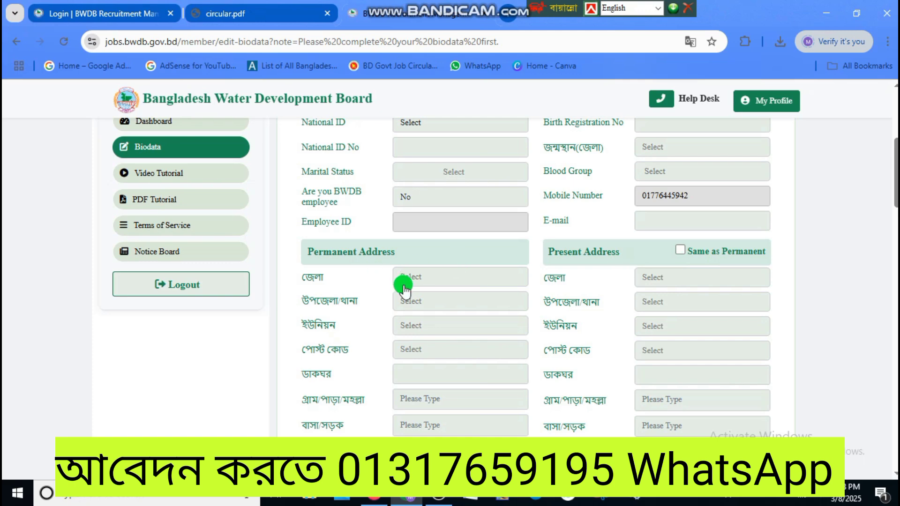
scroll(426, 281, "down", 1)
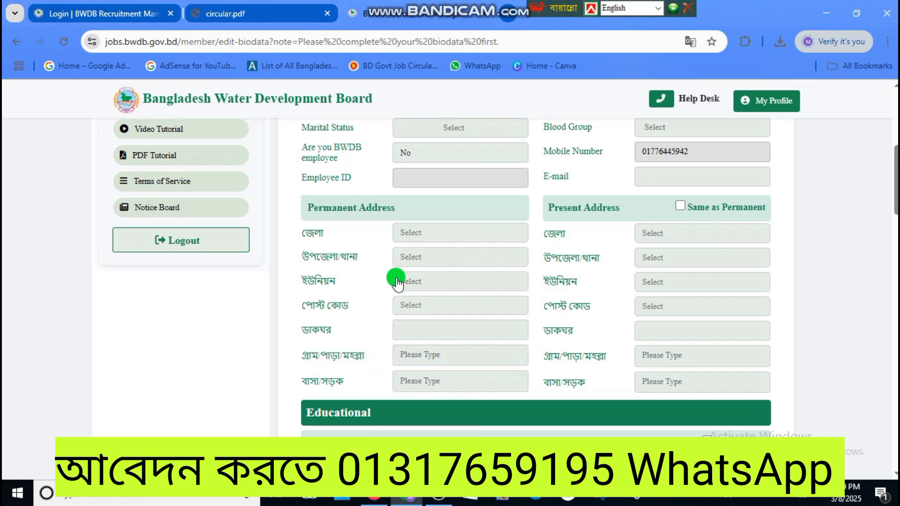
Examine the biodata form's educational levels from SSC to Post Graduate and its computer skill, employment and quota sections
scroll(396, 282, "down", 5)
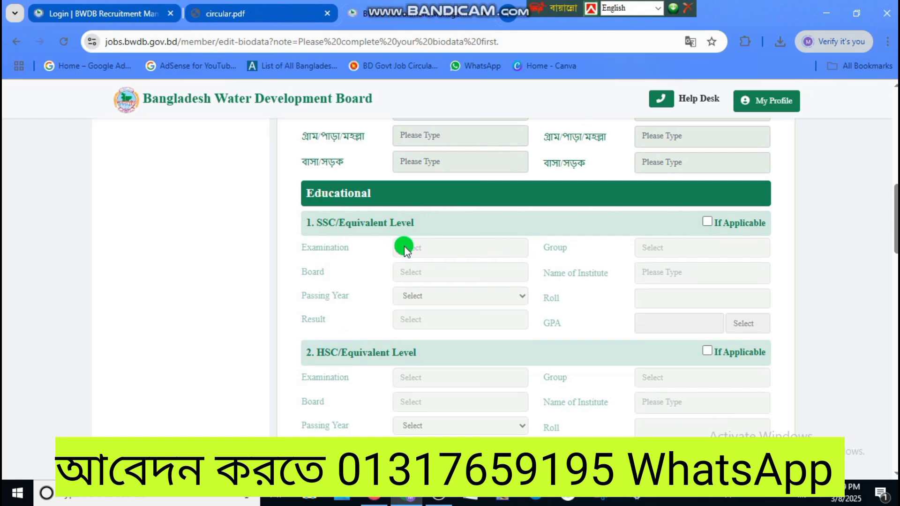
scroll(466, 261, "down", 4)
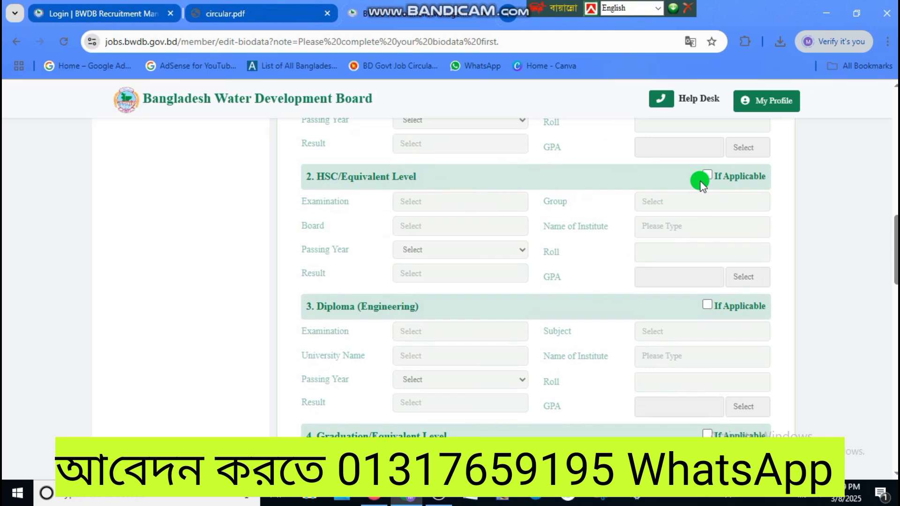
scroll(615, 206, "up", 6)
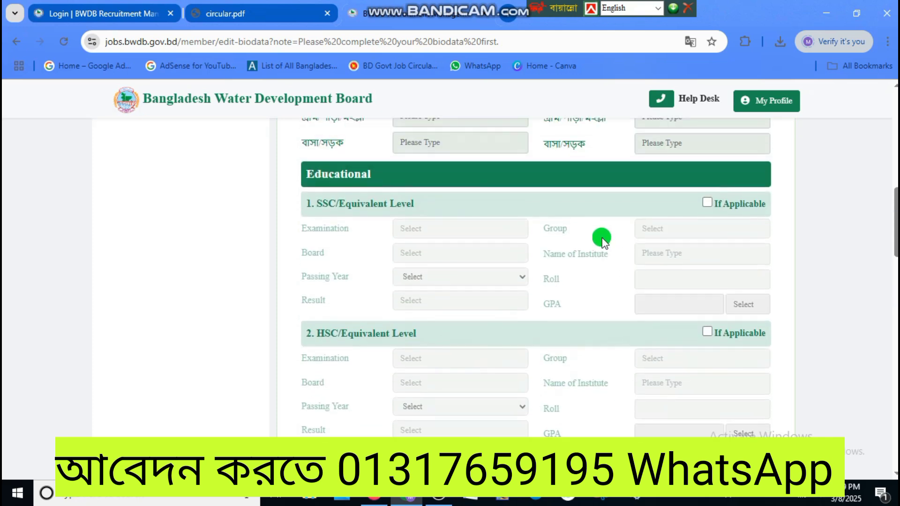
scroll(483, 270, "down", 5)
scroll(505, 275, "down", 2)
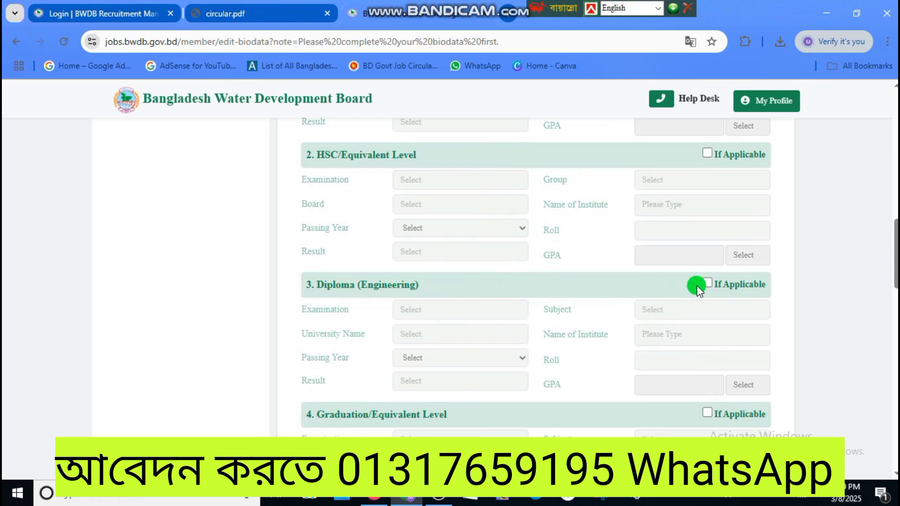
scroll(503, 325, "down", 2)
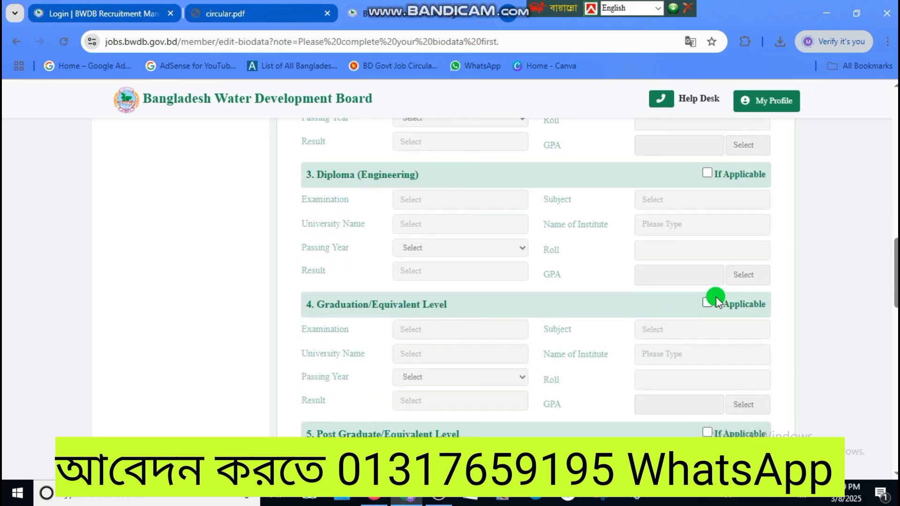
scroll(458, 284, "down", 4)
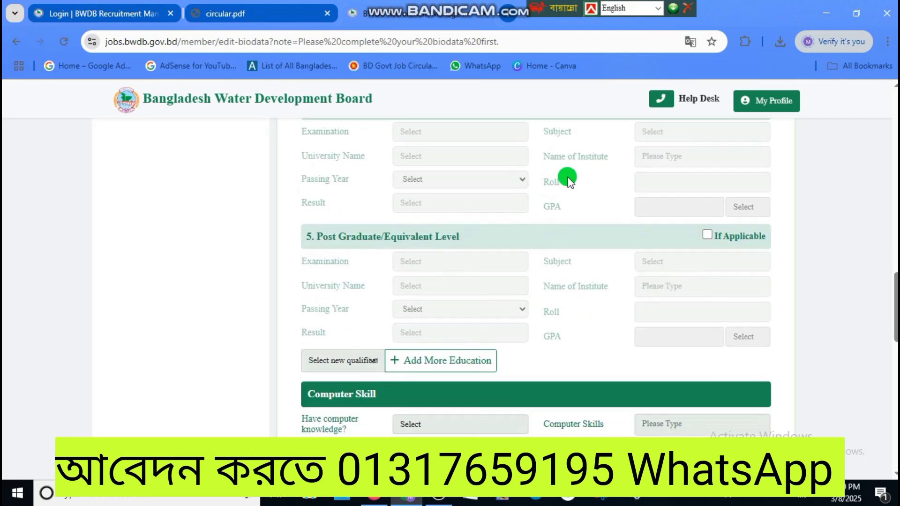
scroll(513, 204, "up", 1)
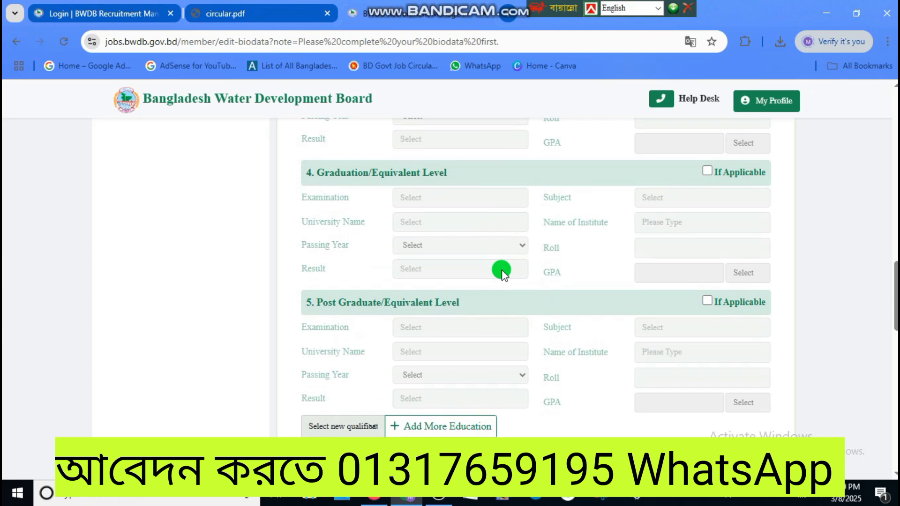
scroll(505, 245, "down", 1)
scroll(505, 245, "down", 3)
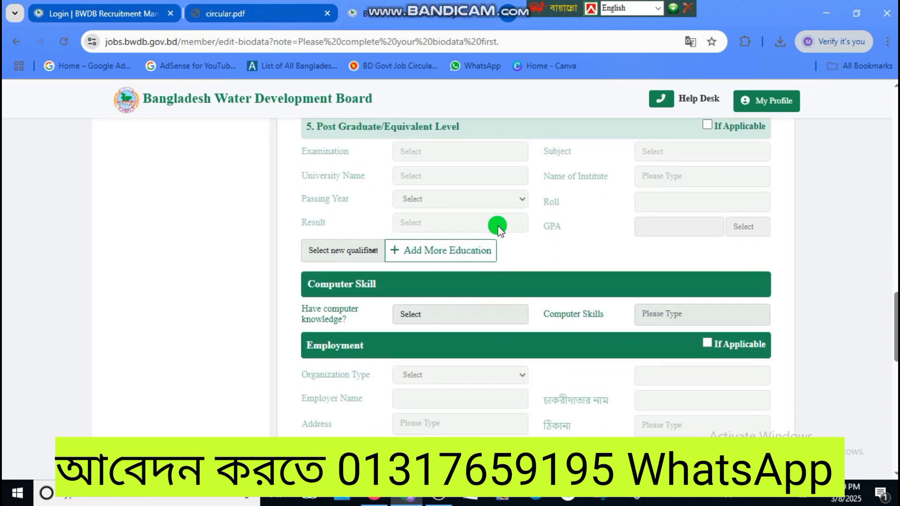
scroll(497, 221, "down", 3)
scroll(492, 225, "down", 5)
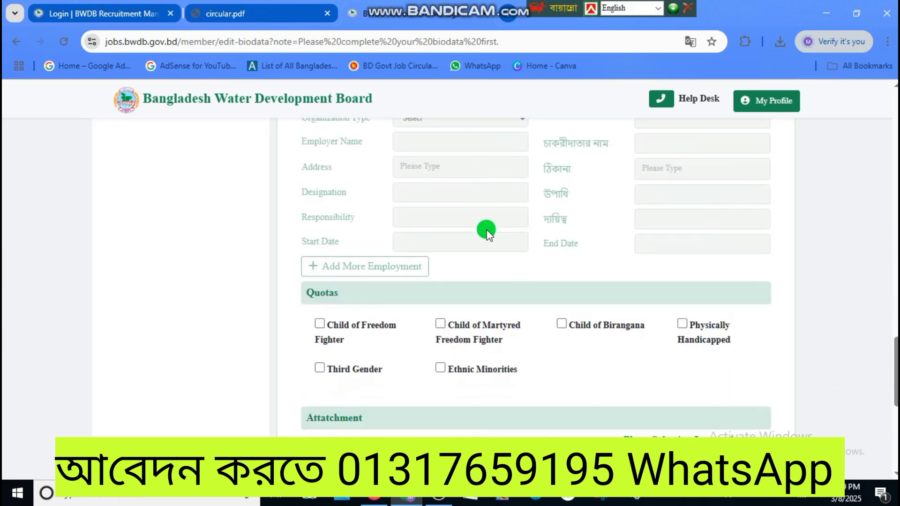
Attach the image 0a7b609a-6f29-4274-b6e2-ec4f0c968a09 as the applicant's photo in the biodata form's attachment section
scroll(490, 221, "down", 2)
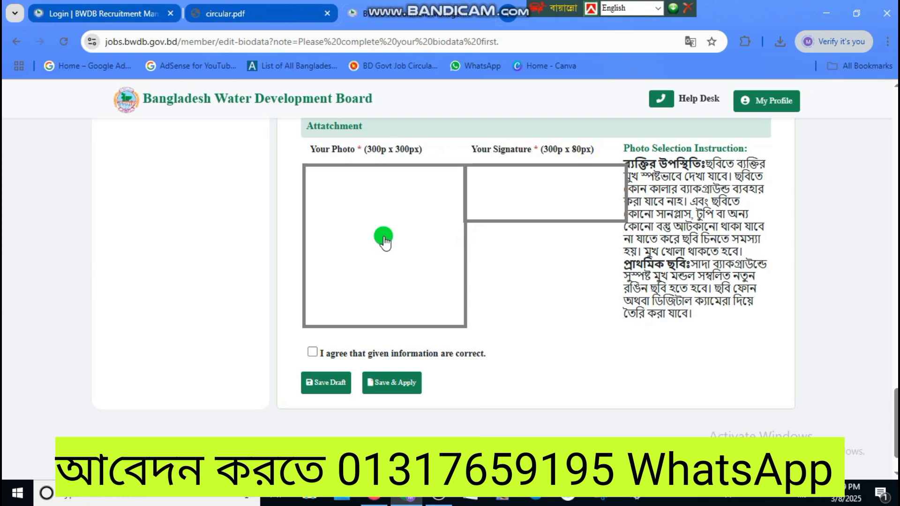
left_click(384, 237)
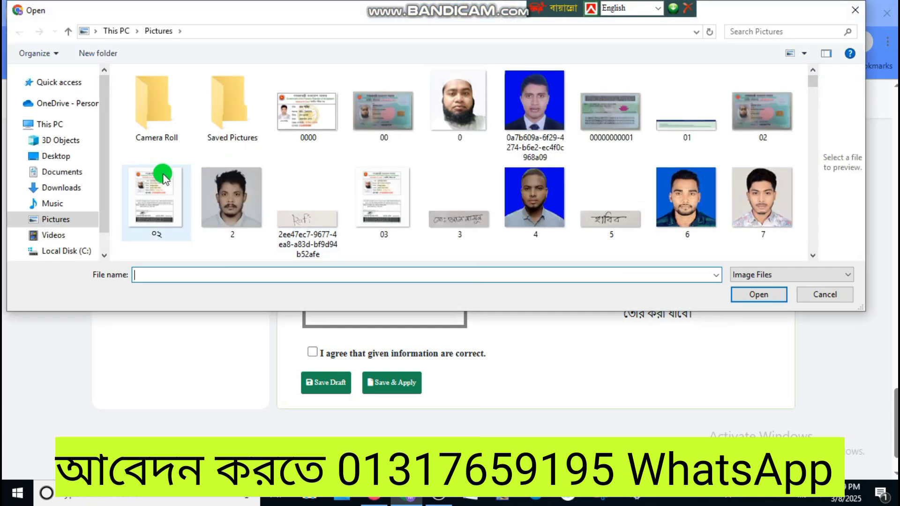
left_click(535, 108)
left_click(754, 291)
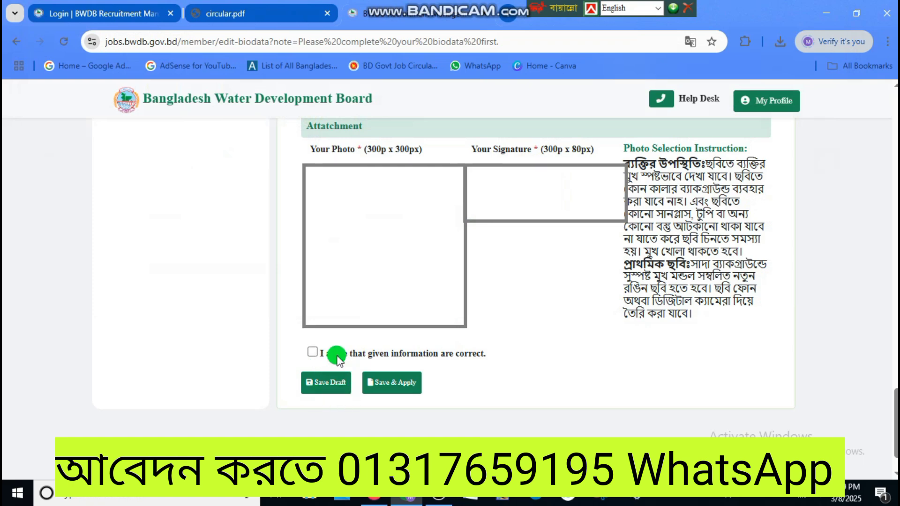
scroll(361, 370, "down", 1)
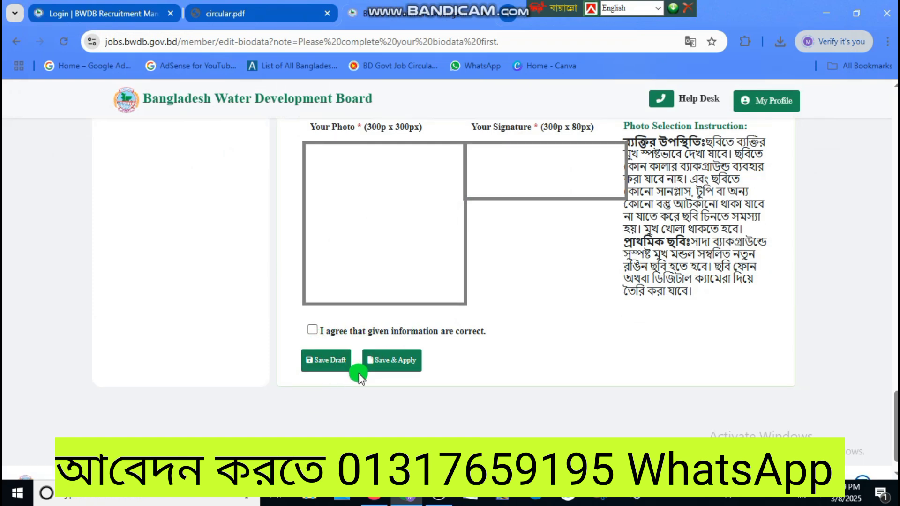
scroll(371, 282, "up", 1)
scroll(378, 295, "up", 1)
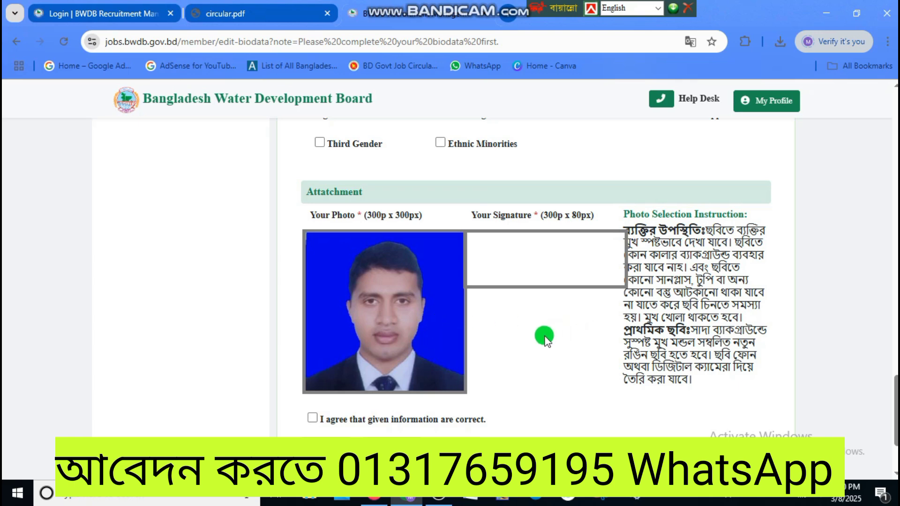
Review the employment and quota fields, the attached photo and signature, and the declaration and saving options of the biodata form
scroll(557, 333, "up", 3)
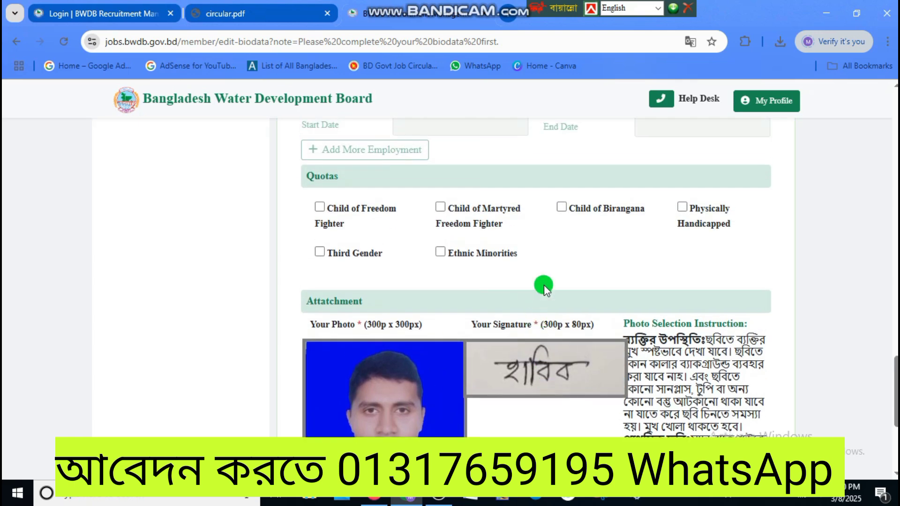
scroll(544, 286, "up", 3)
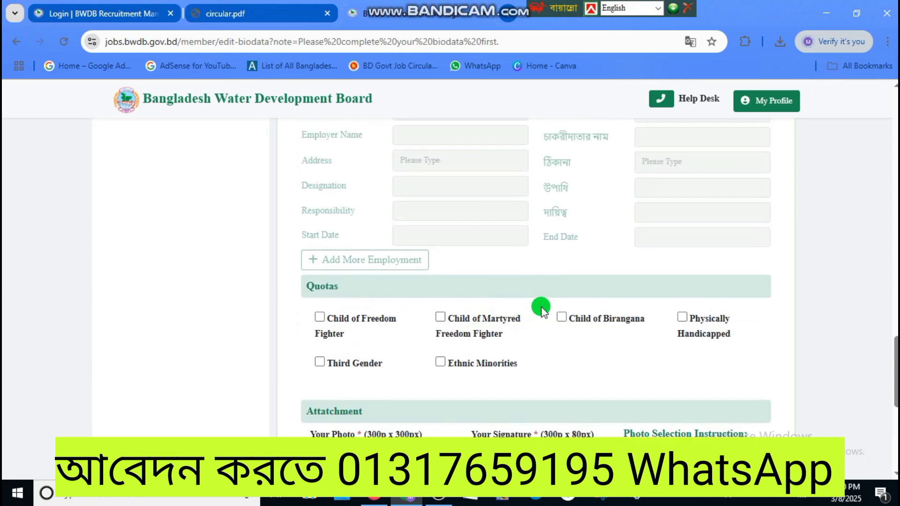
scroll(539, 287, "up", 1)
scroll(532, 263, "down", 3)
scroll(532, 263, "down", 5)
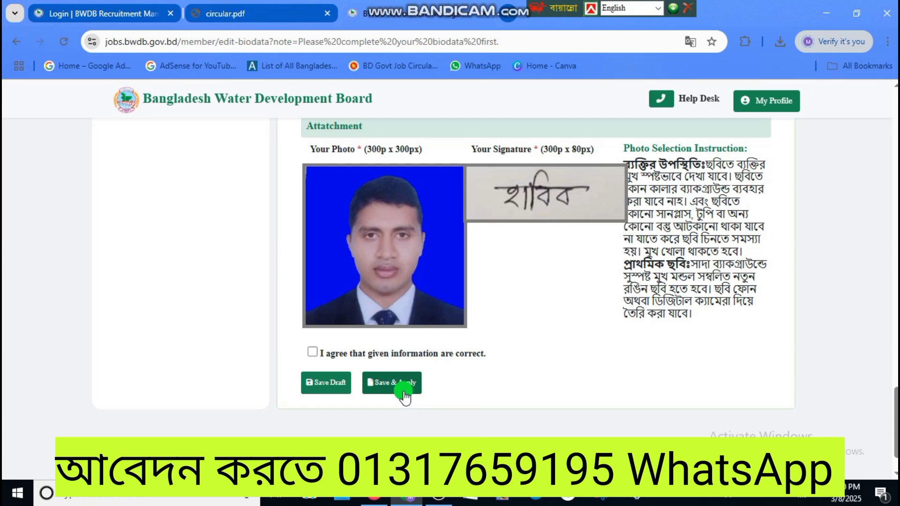
scroll(394, 307, "up", 5)
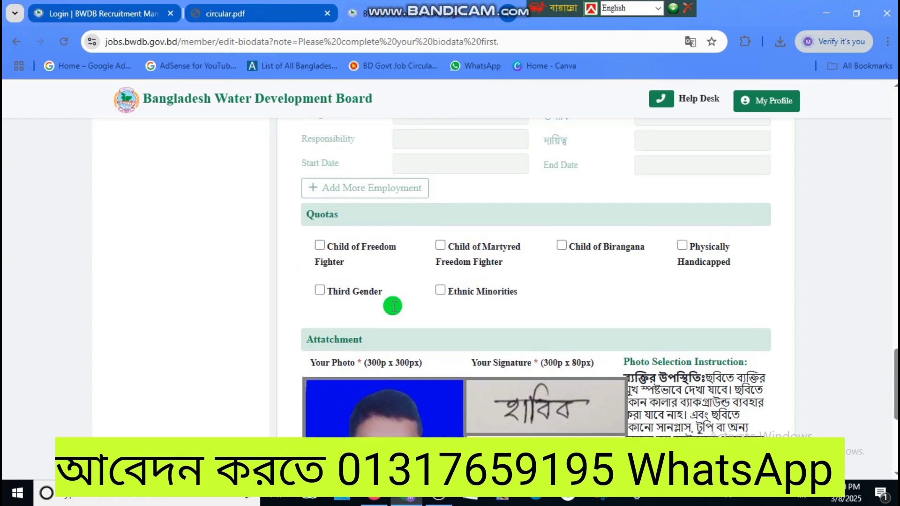